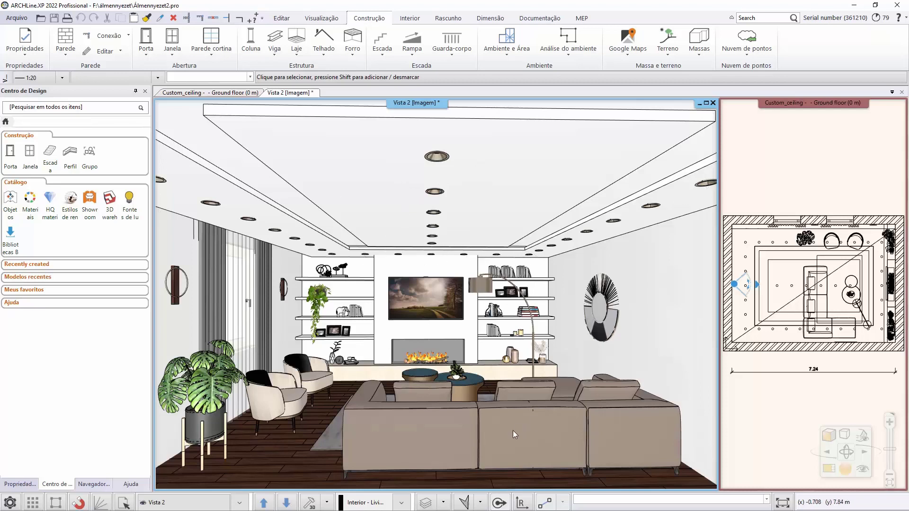
Step: Bring the ground floor plan into the main view and turn off the furniture layer 1_Berendezés
left_click(801, 403)
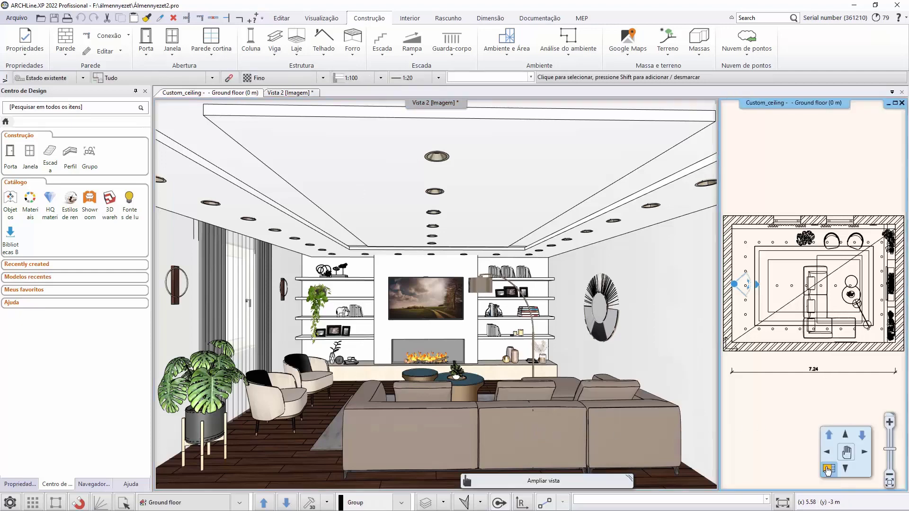
left_click(827, 470)
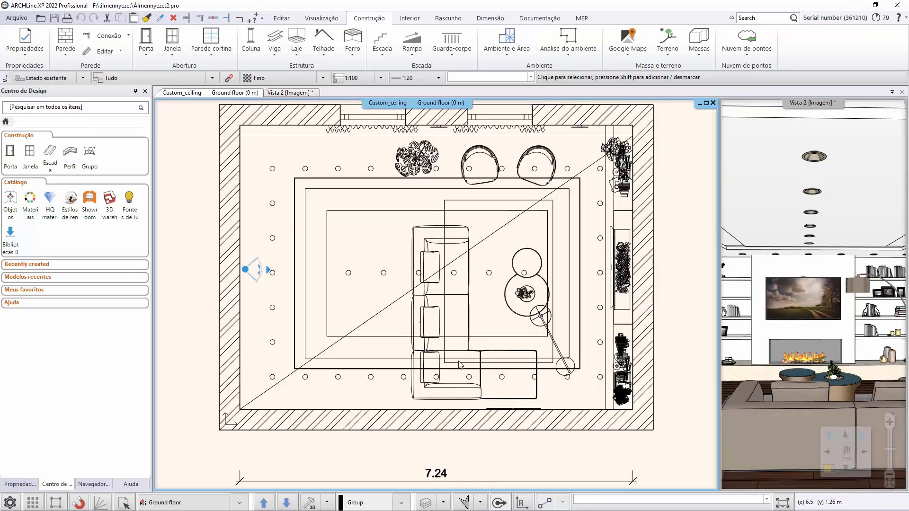
left_click(445, 503)
left_click(469, 415)
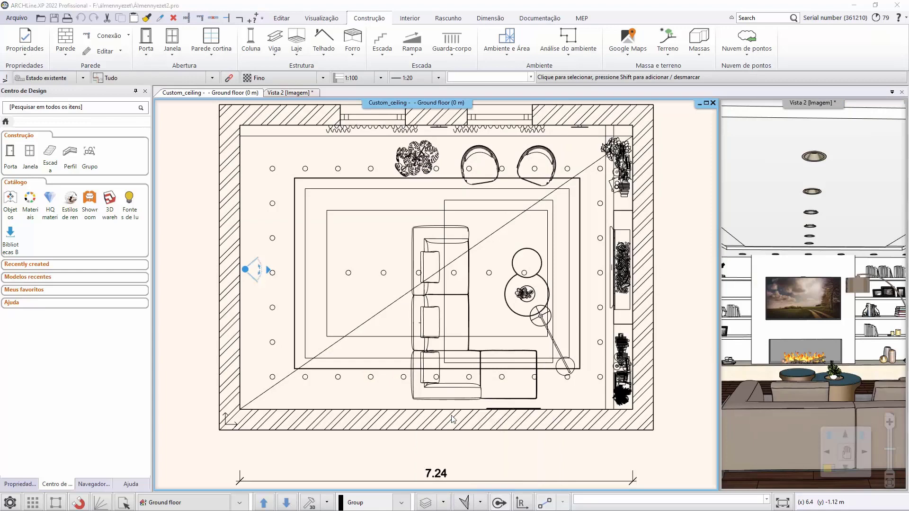
left_click(337, 150)
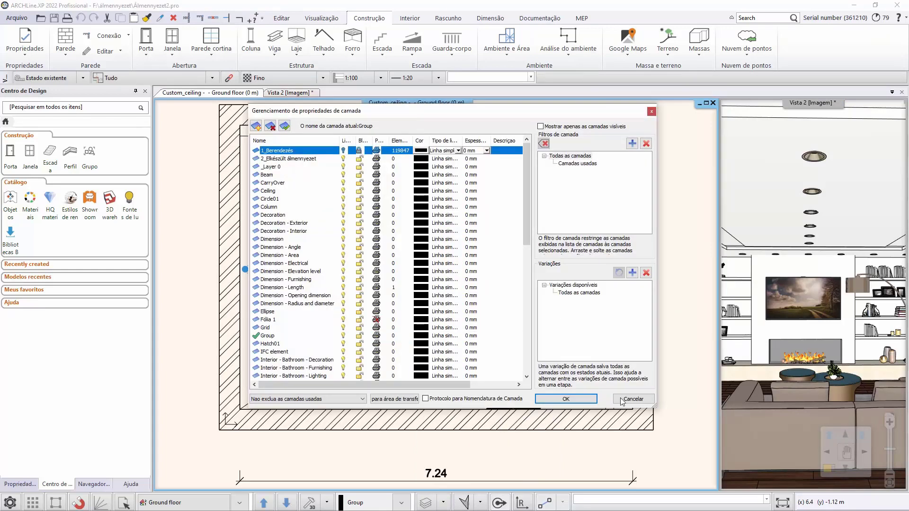
left_click(565, 399)
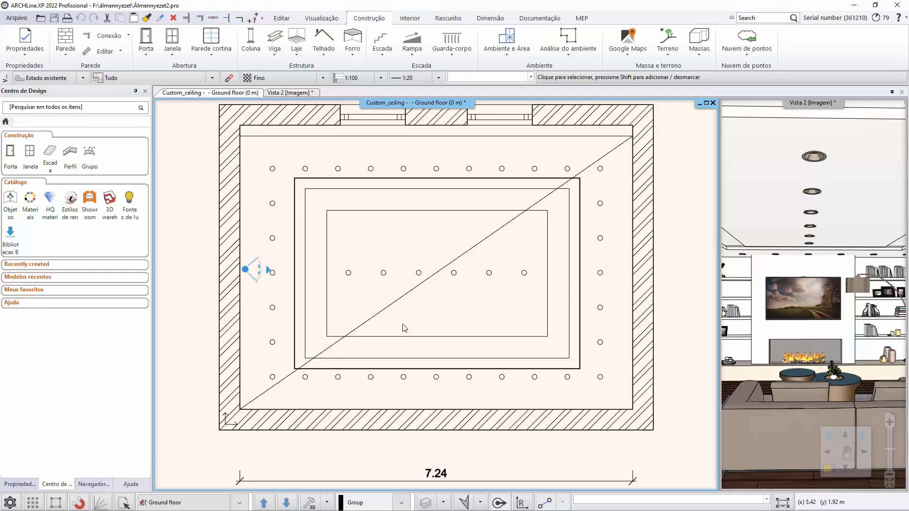
Step: Delete the existing plain ceiling with its spotlights and the LED lighting along the outer rectangle in the floor plan
left_click(392, 308)
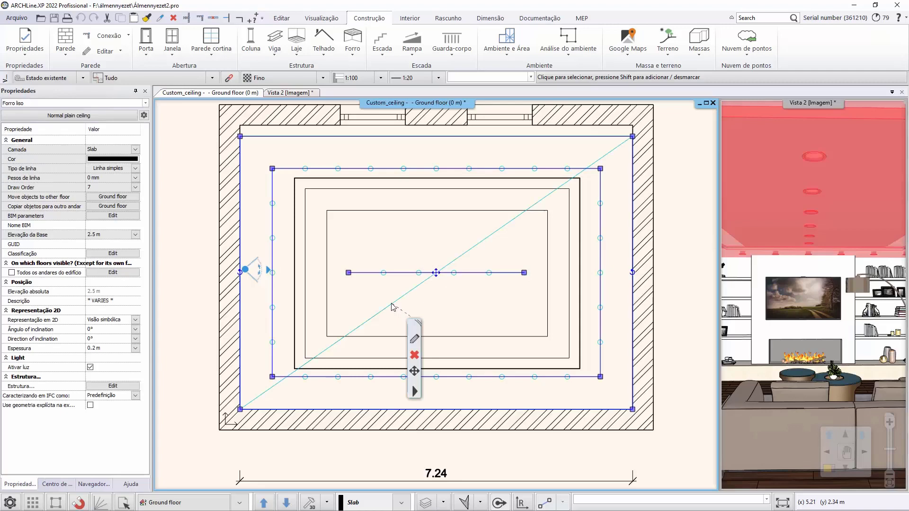
key("Delete")
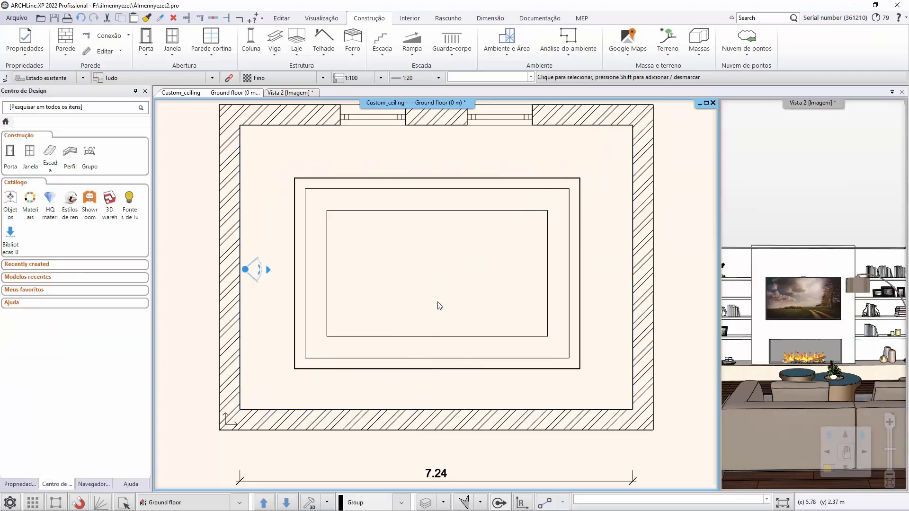
left_click(578, 227)
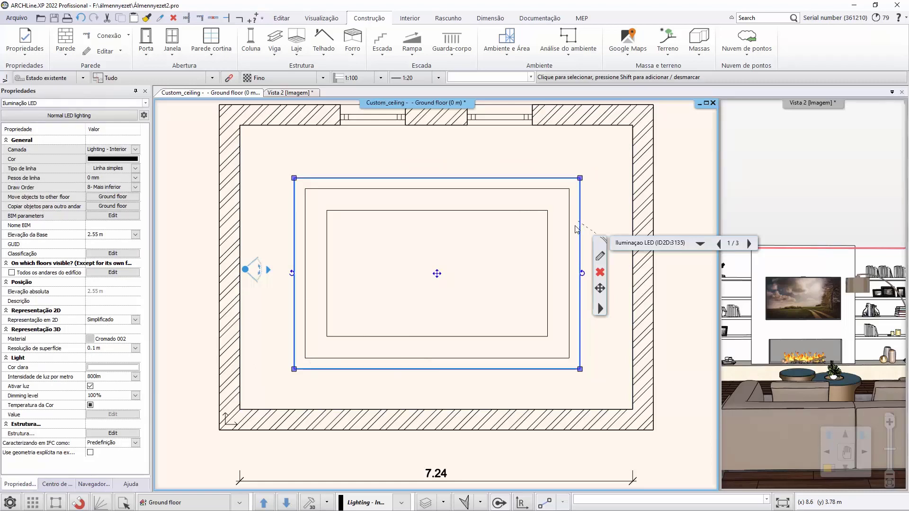
key("Escape")
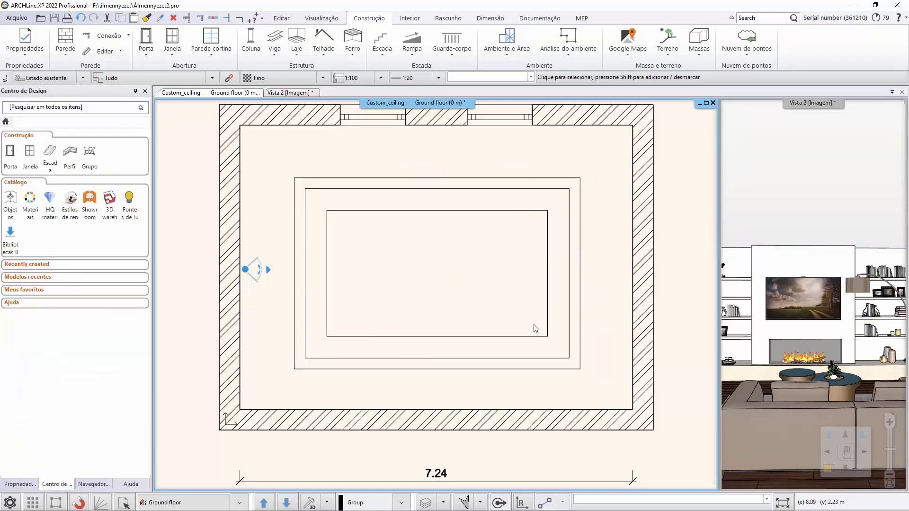
Step: Rebuild the quick 3D model and create an automatic plain ceiling (Forro liso automático) inside the room
left_click(327, 502)
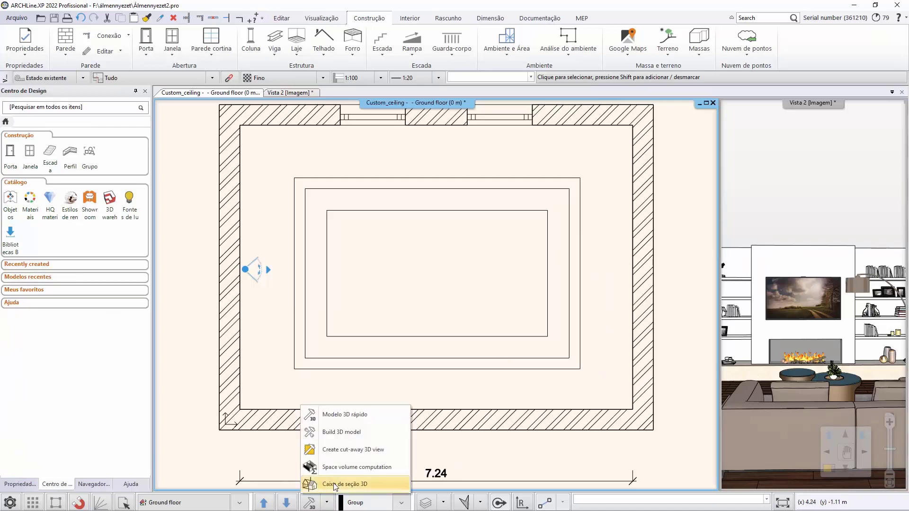
left_click(349, 415)
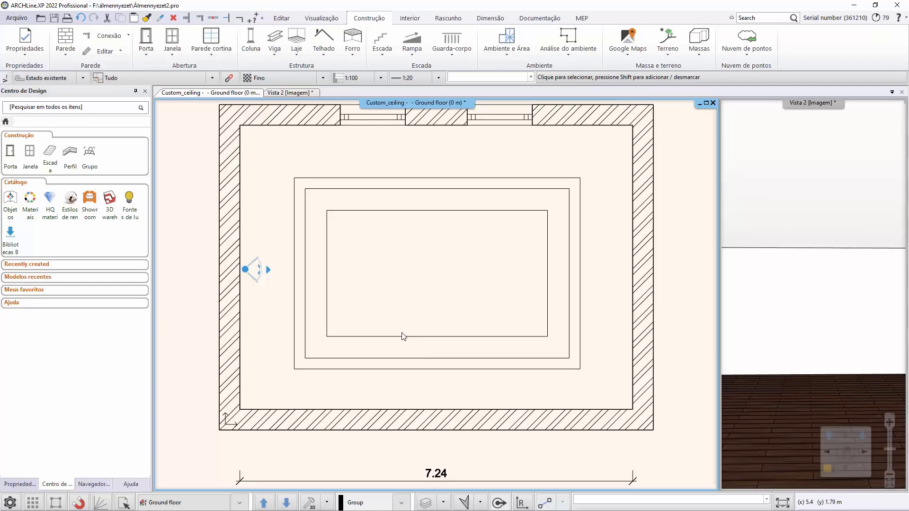
left_click(360, 56)
left_click(373, 70)
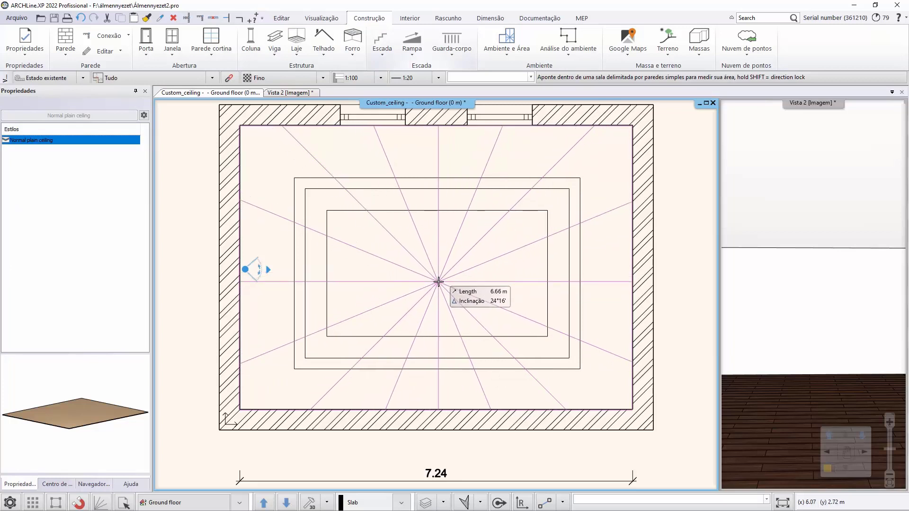
left_click(439, 282)
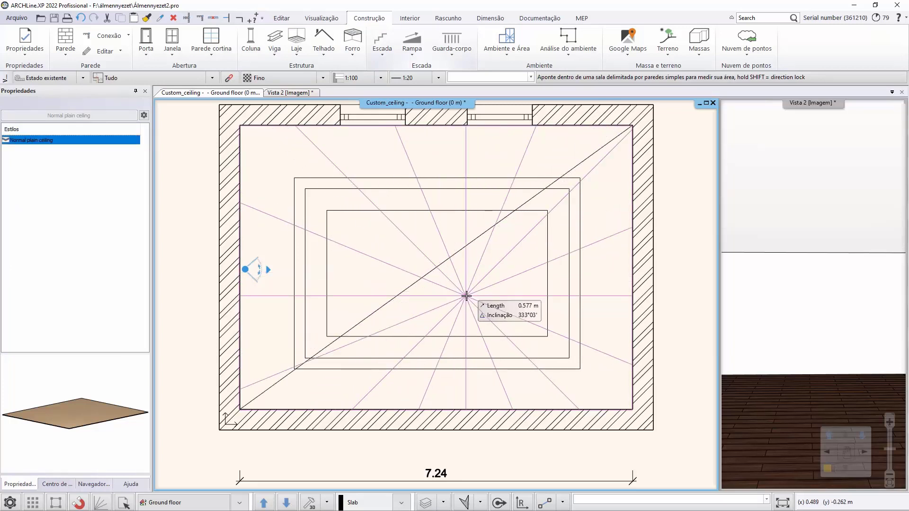
key("Delete")
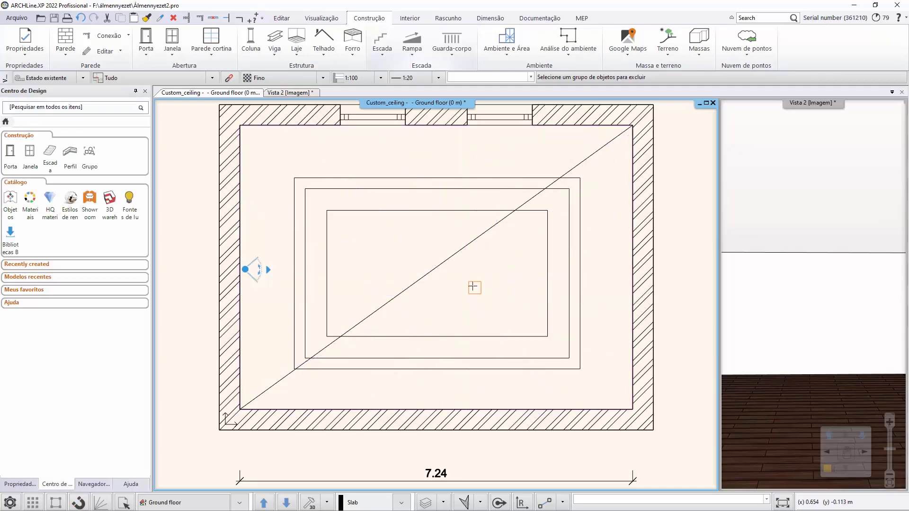
Step: Set the new plain ceiling's thickness to 0.2 m in its properties
left_click(436, 266)
right_click(455, 253)
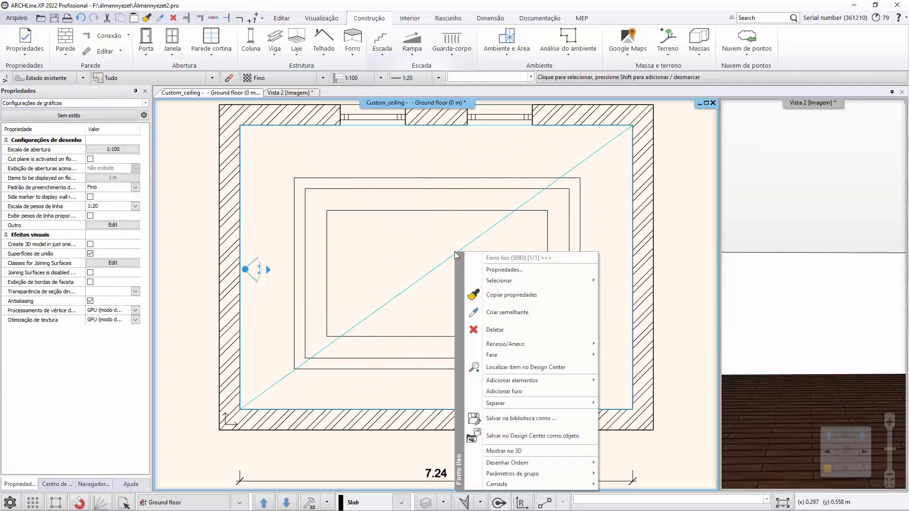
left_click(497, 271)
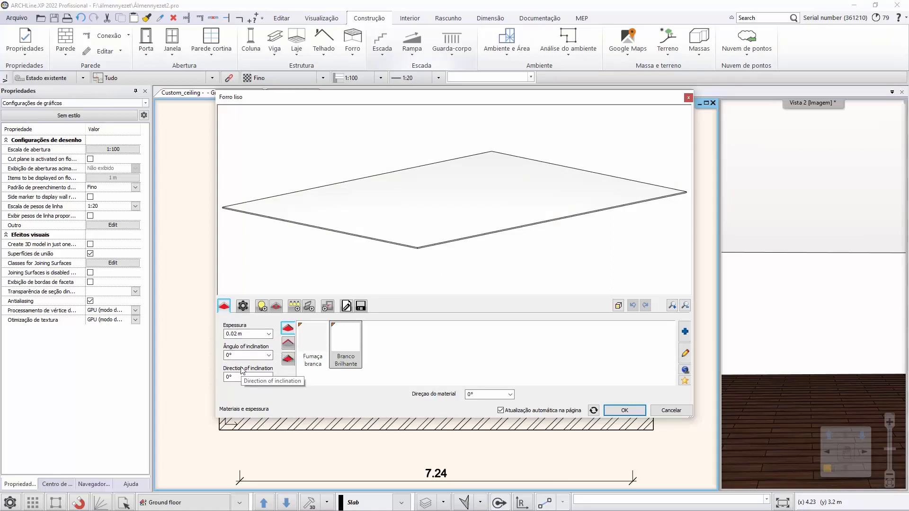
left_click(237, 334)
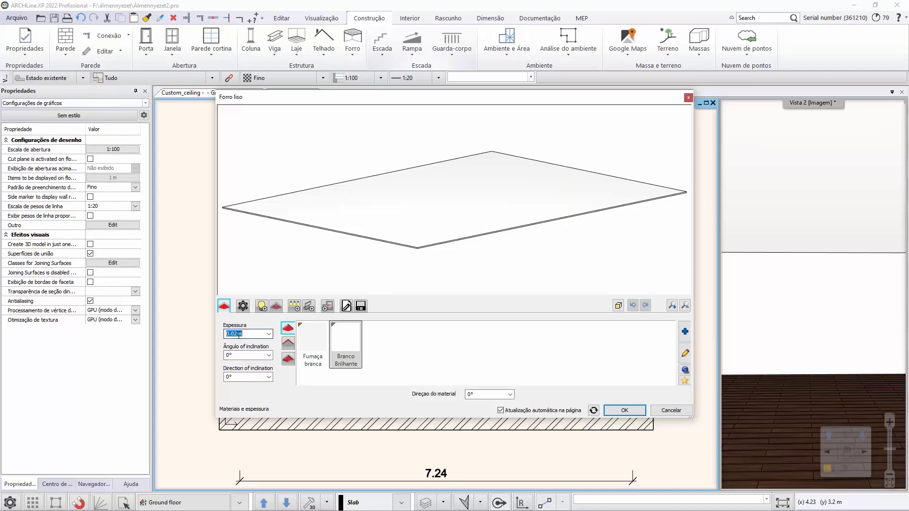
left_click(237, 334)
left_click_drag(237, 334, 233, 342)
type("2")
key("Return")
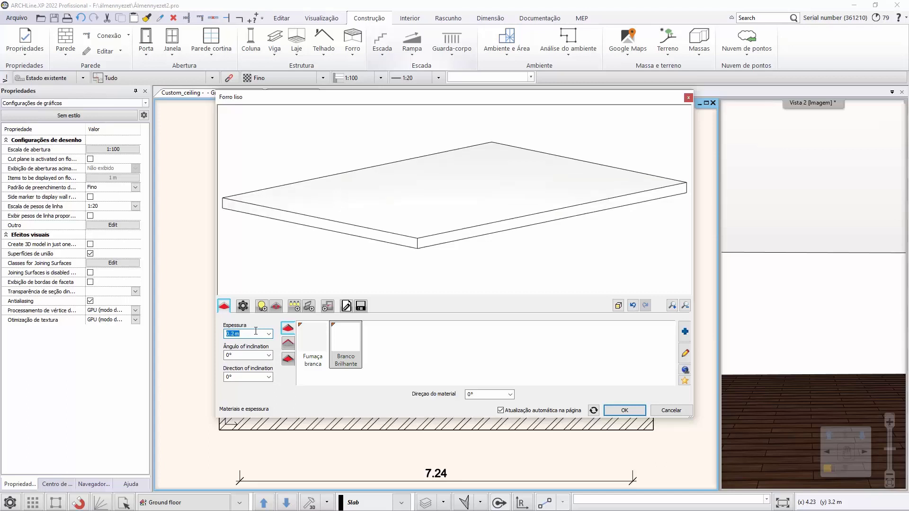
Step: Edit the ceiling's relative elevation in its general settings and apply the properties
left_click(346, 306)
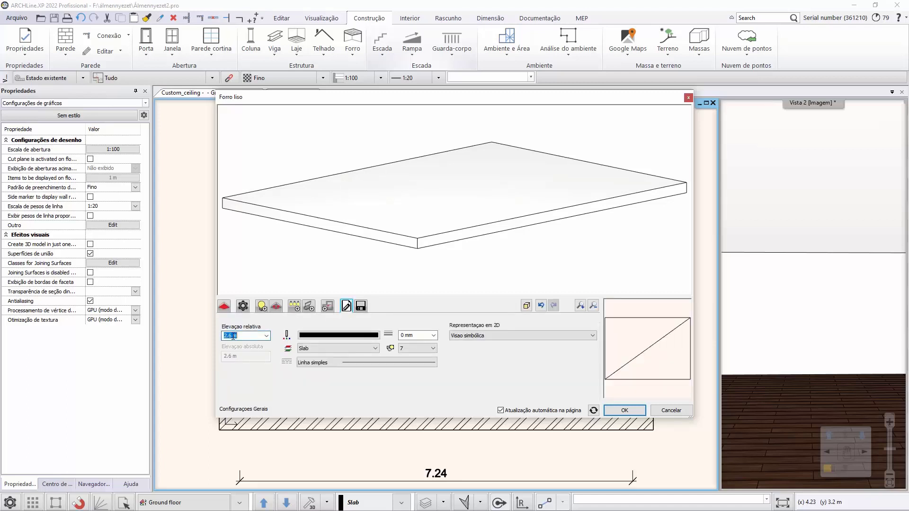
left_click(231, 336)
key("Return")
left_click(639, 409)
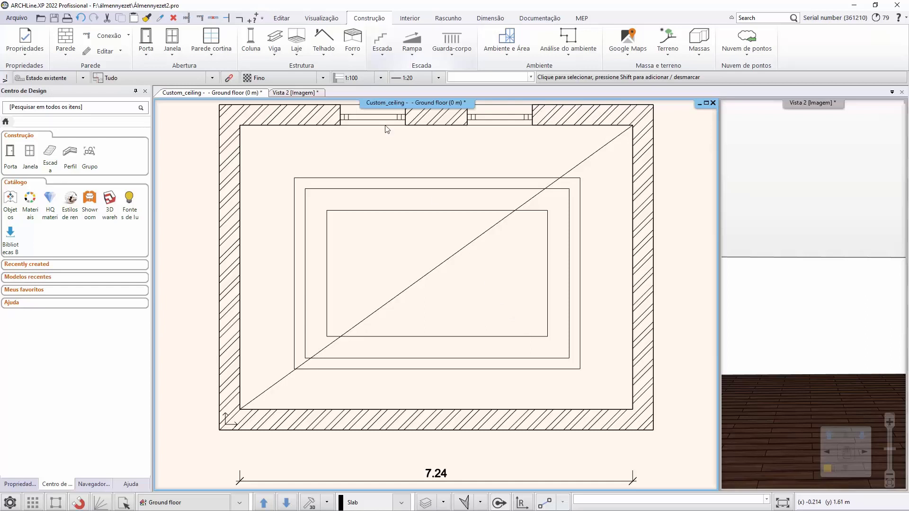
Step: Create a recess in the ceiling with a rectangular profile following the middle of the three guide rectangles
left_click(351, 55)
mouse_move(393, 176)
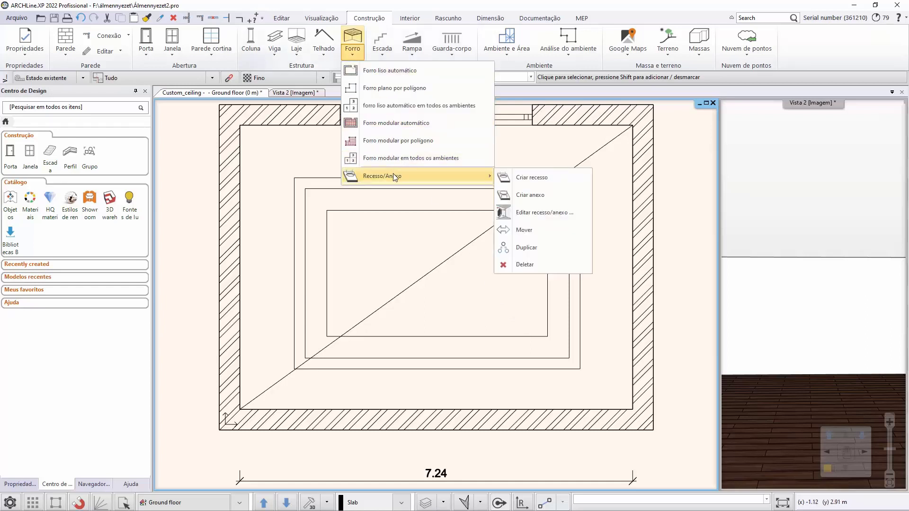
left_click(532, 176)
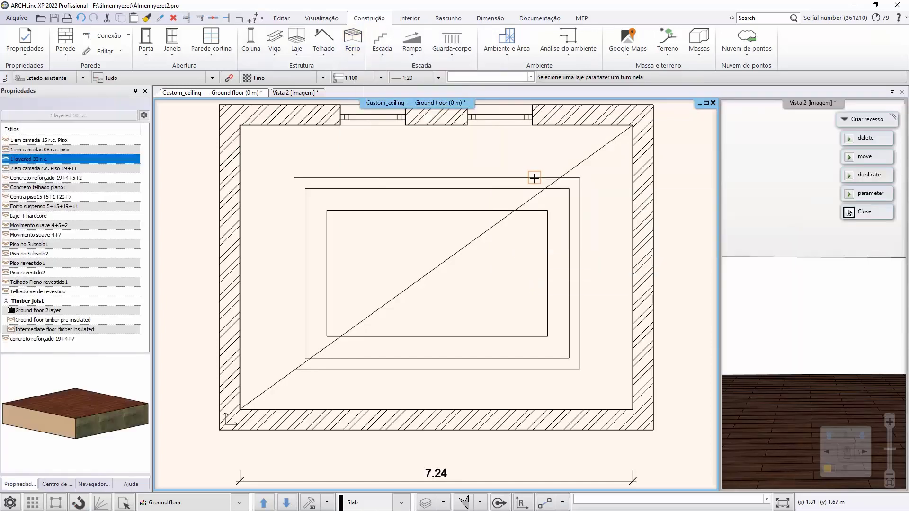
left_click(426, 274)
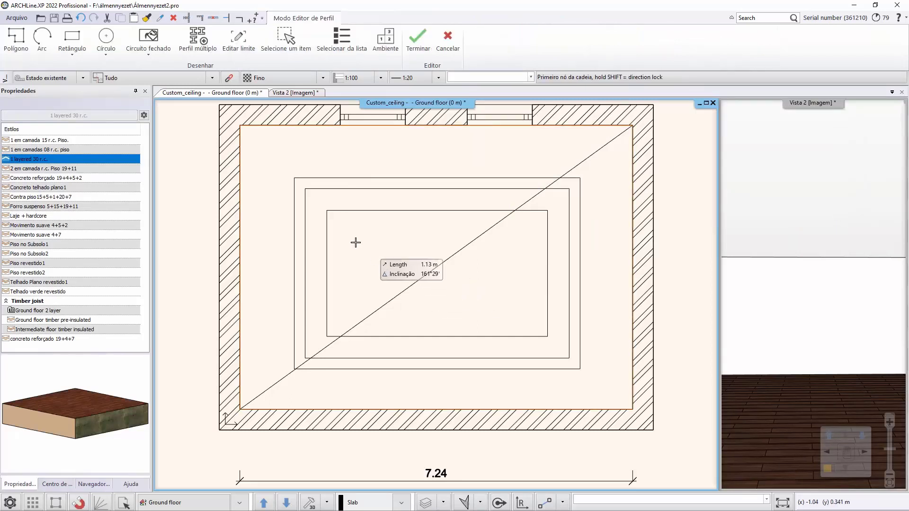
left_click(72, 36)
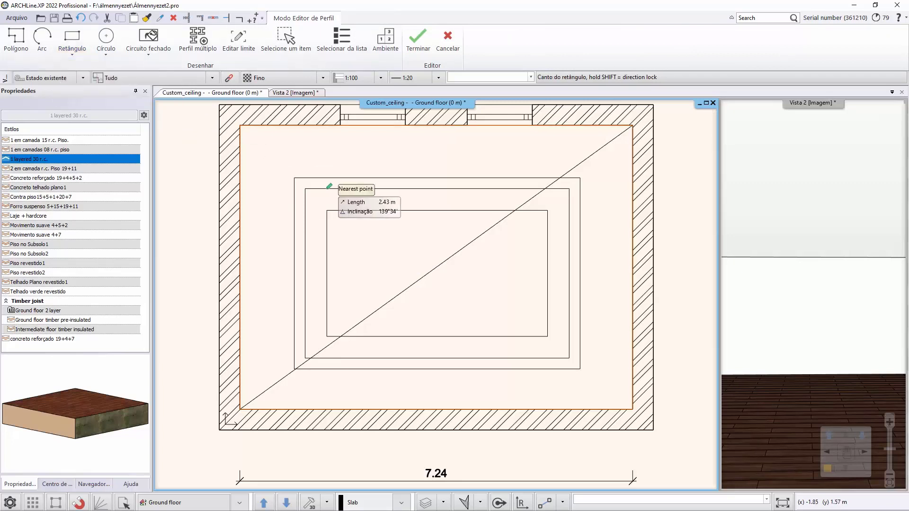
left_click(304, 189)
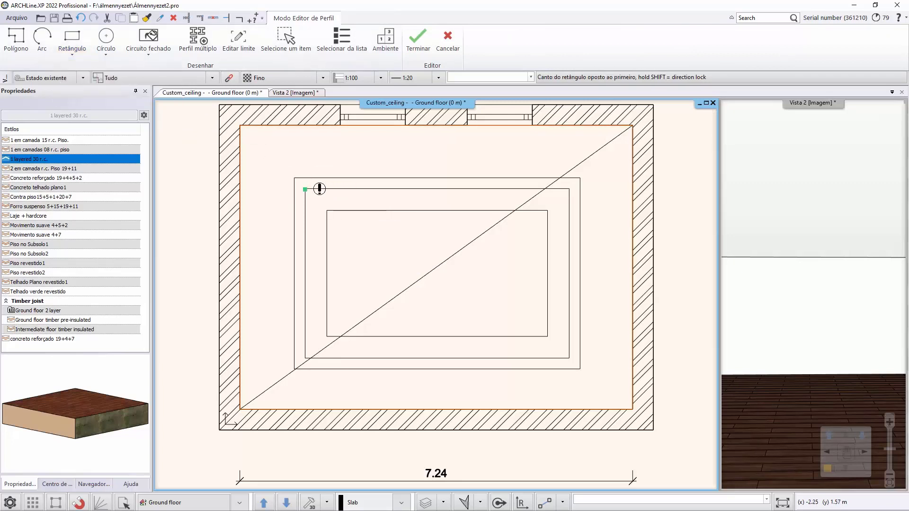
left_click(569, 358)
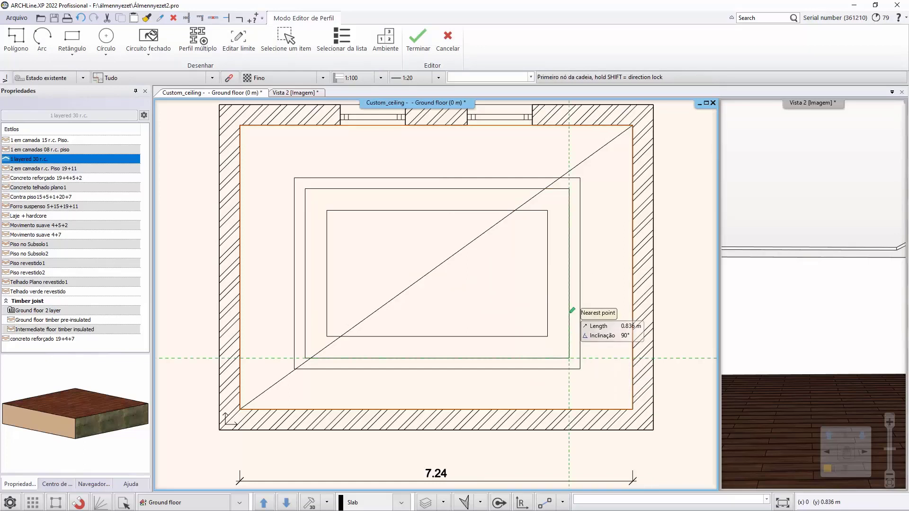
key("Return")
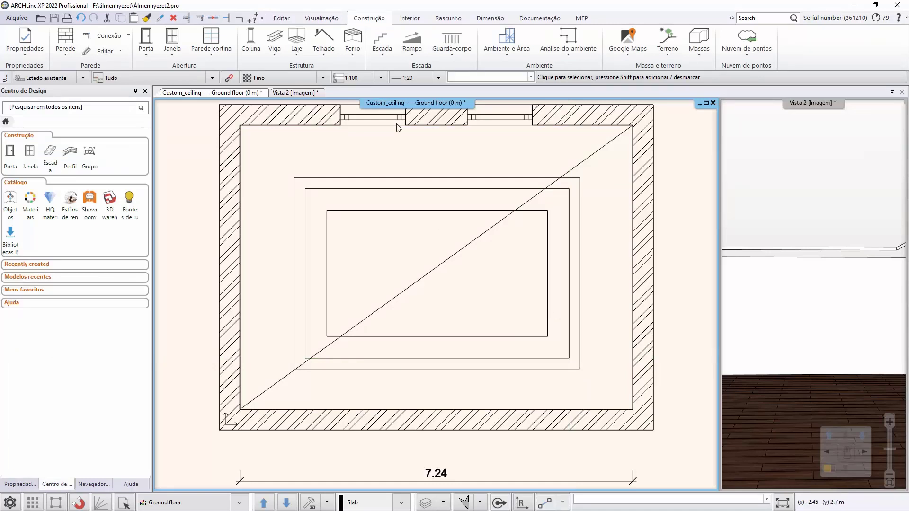
Step: Edit the ceiling's existing recess, set its depth to 0.1 m, and accept the recess settings
left_click(351, 56)
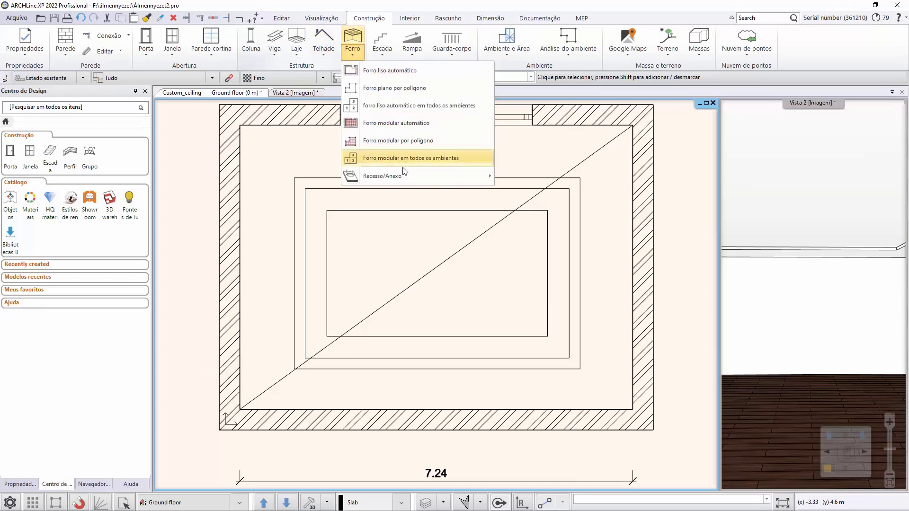
mouse_move(405, 177)
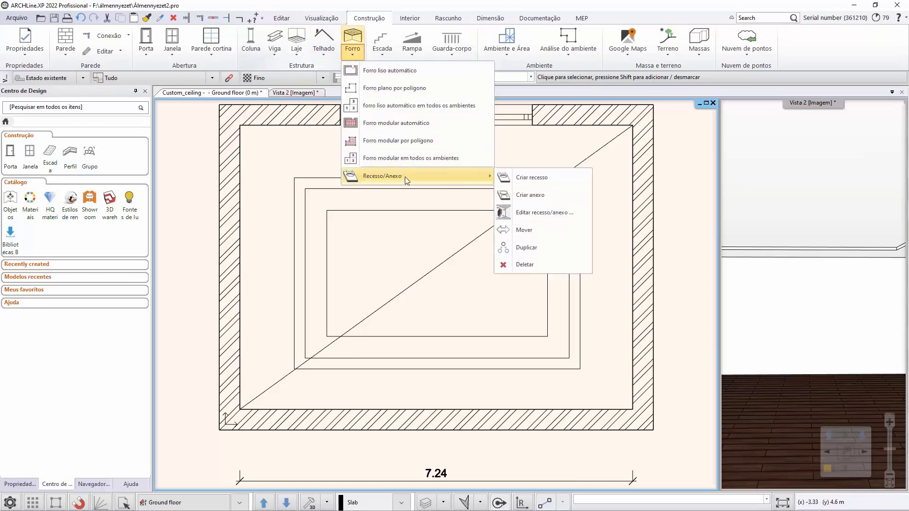
left_click(572, 212)
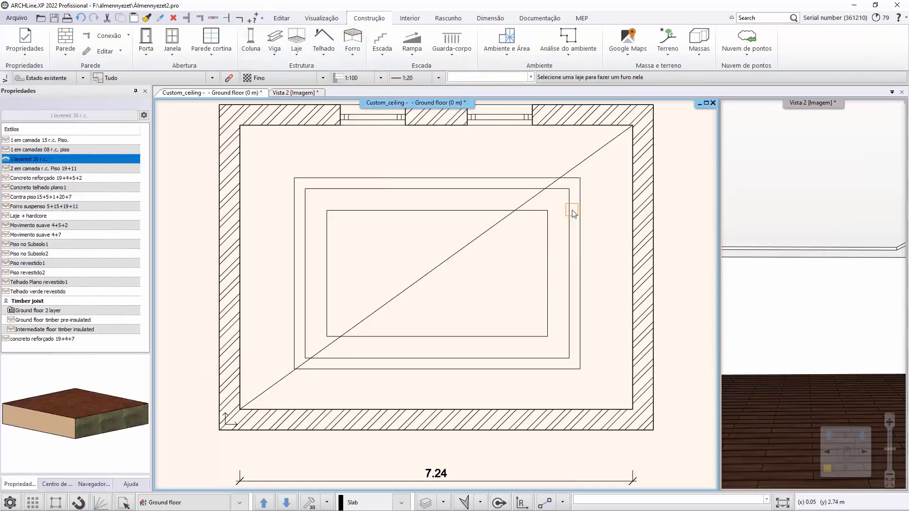
left_click(430, 269)
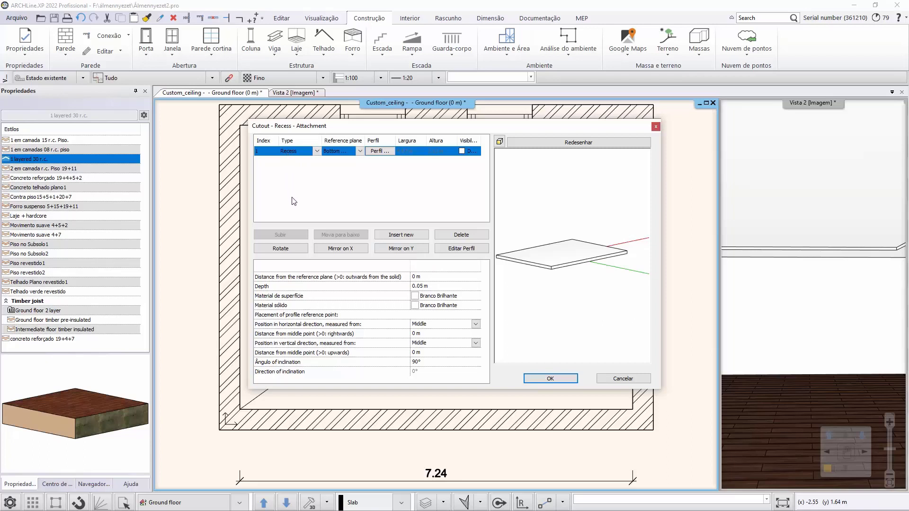
left_click(424, 287)
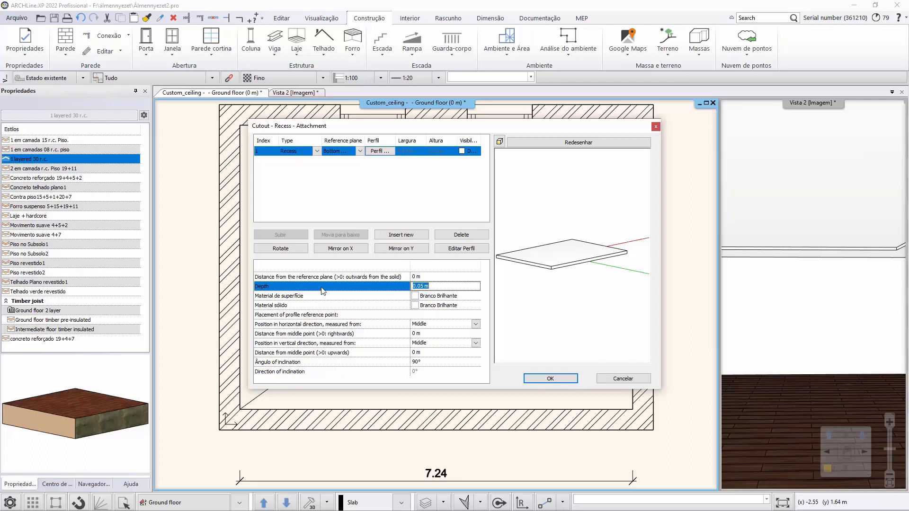
left_click_drag(423, 286, 420, 287)
type("1")
scroll(553, 284, "up", 5)
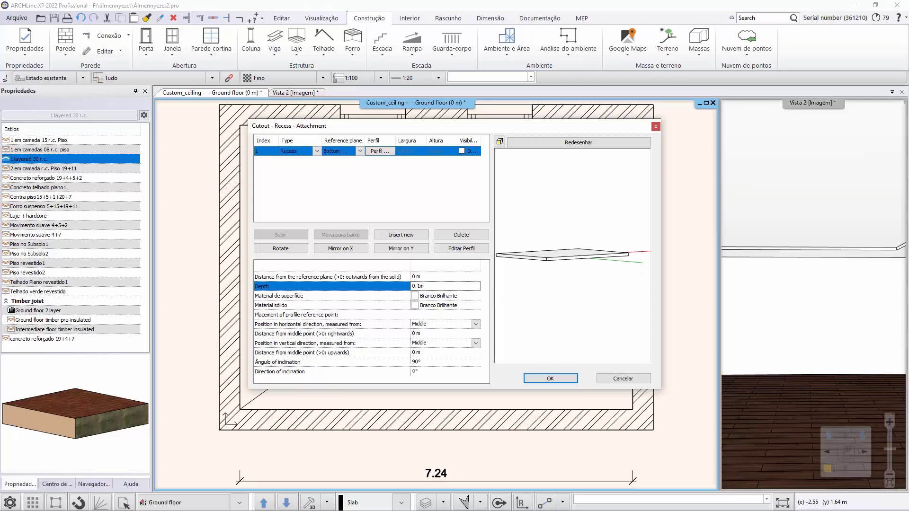
scroll(556, 276, "up", 5)
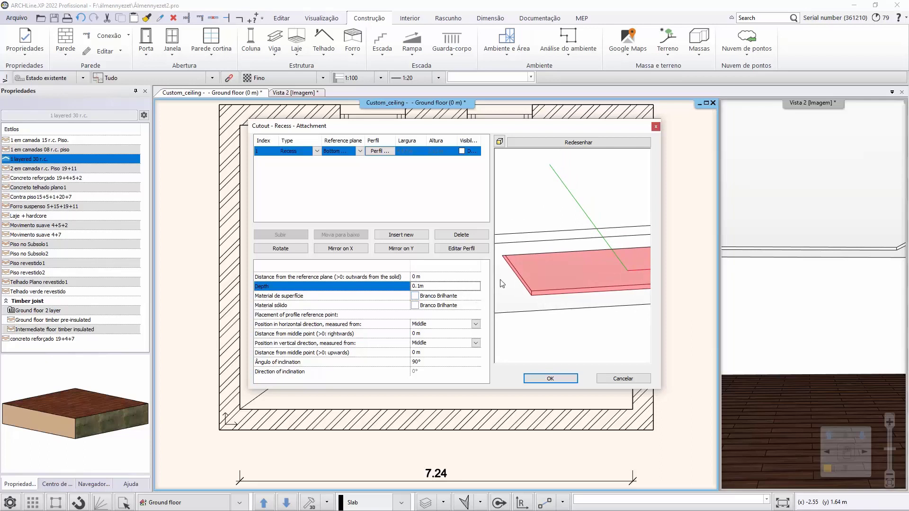
scroll(502, 283, "down", 1)
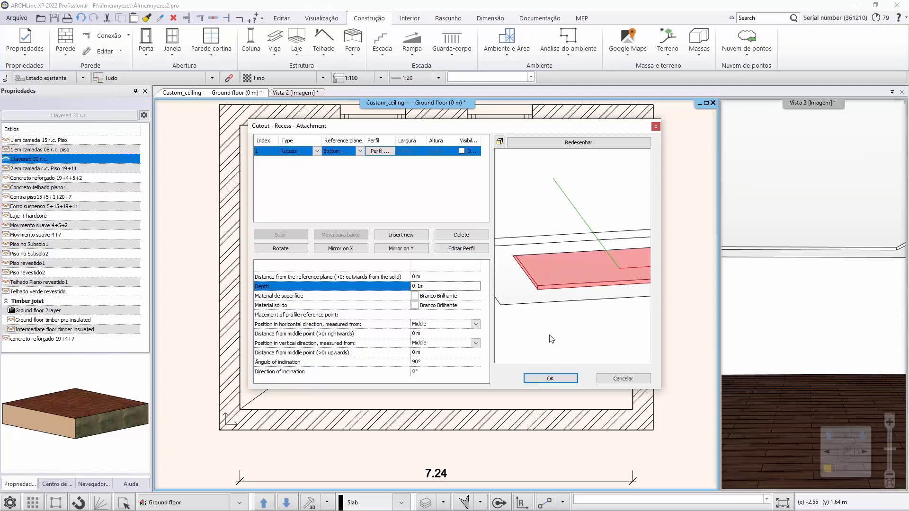
left_click(551, 379)
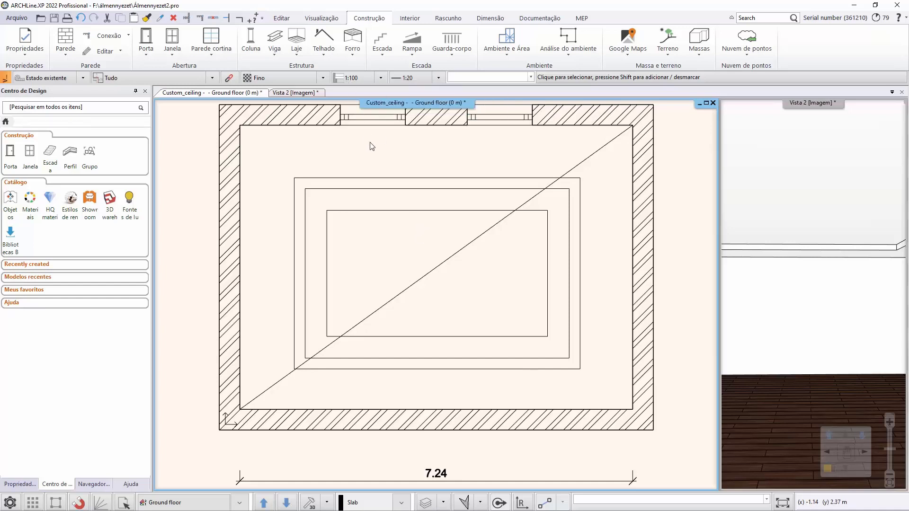
Step: Create a second recess in the ceiling with a rectangular profile following the outermost guide rectangle, about 5.27 × 3.53 m
left_click(351, 57)
mouse_move(407, 178)
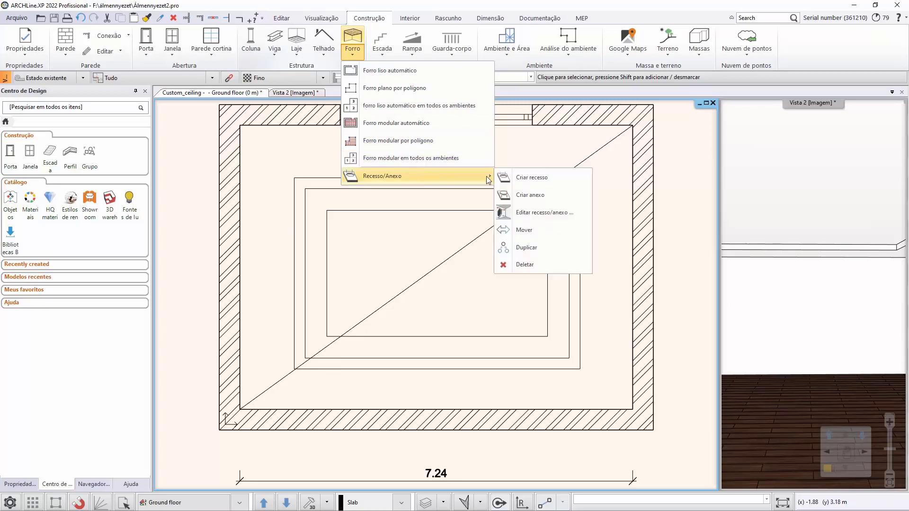
left_click(530, 178)
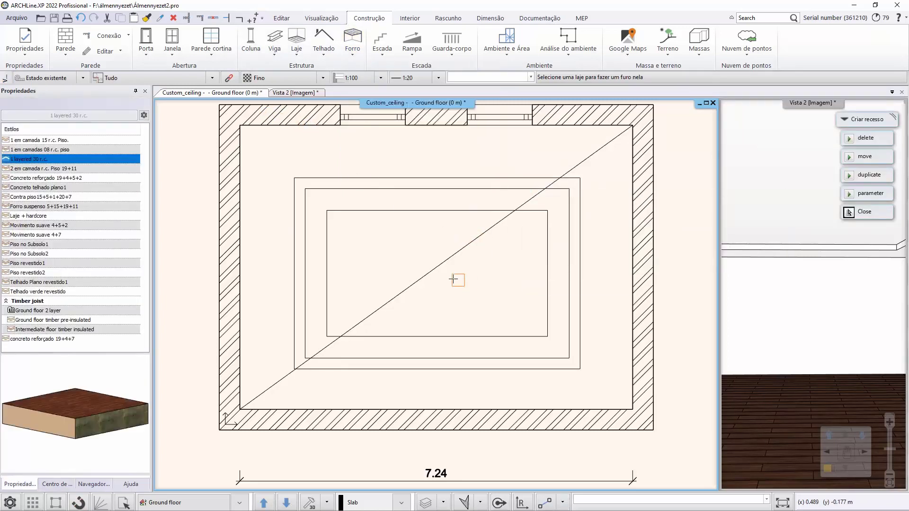
left_click(428, 267)
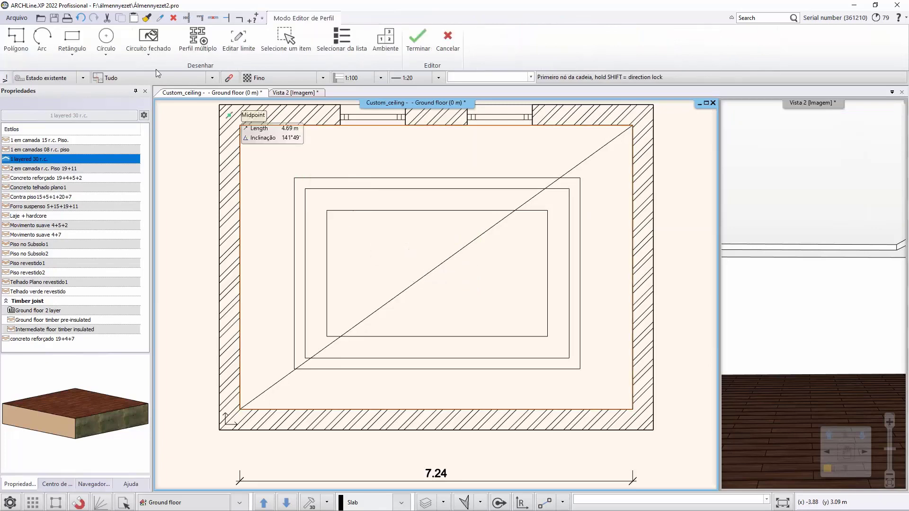
left_click(72, 38)
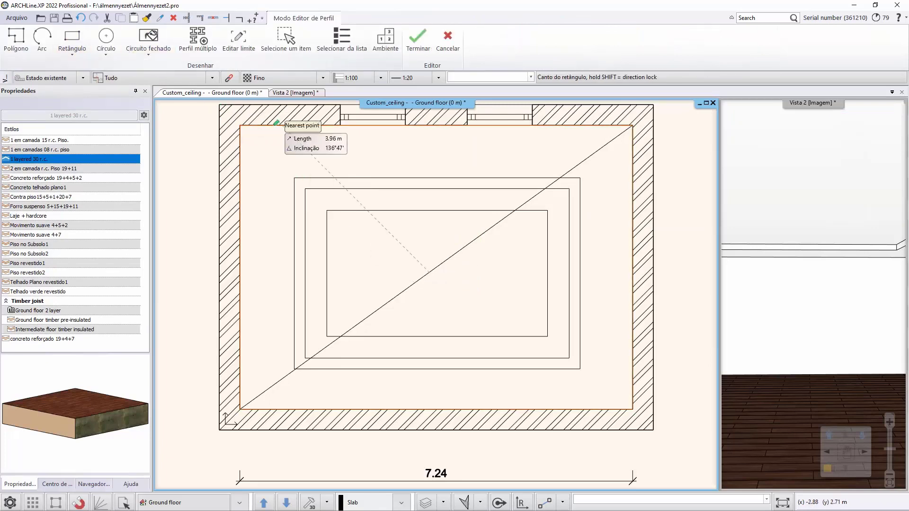
left_click(295, 179)
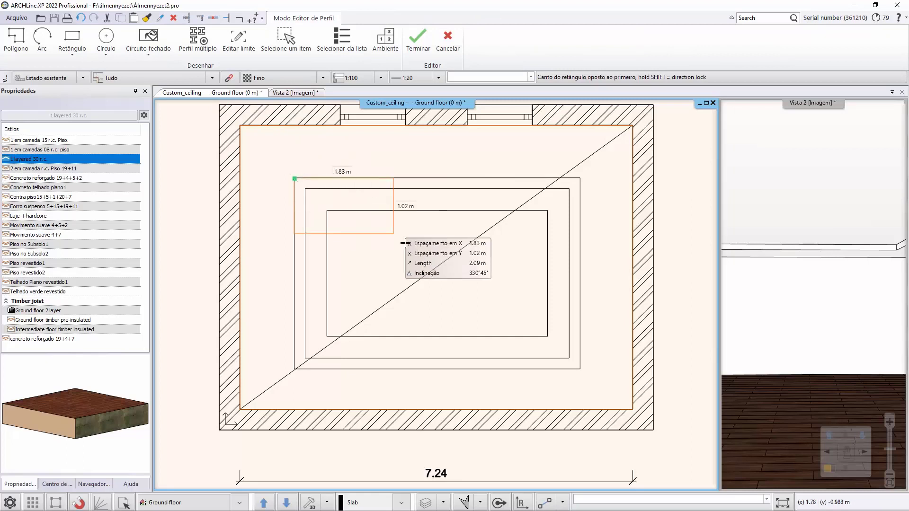
left_click(615, 405)
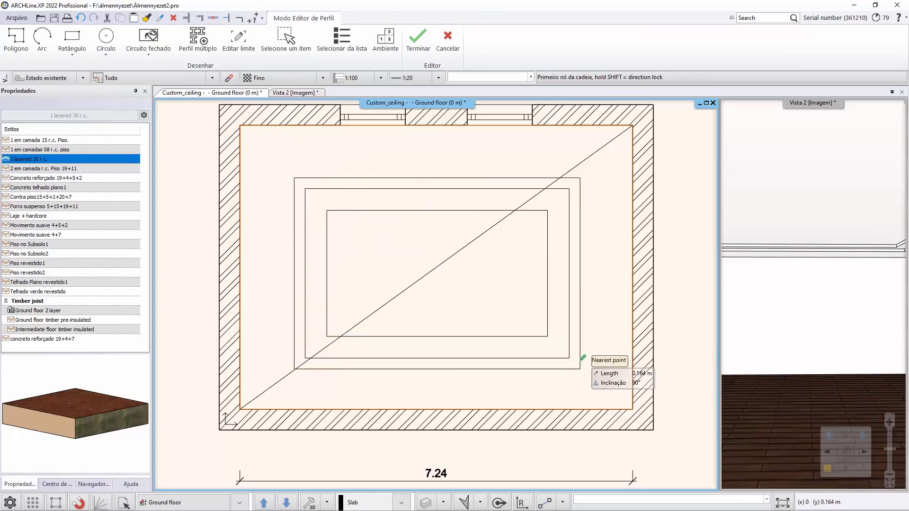
key("Return")
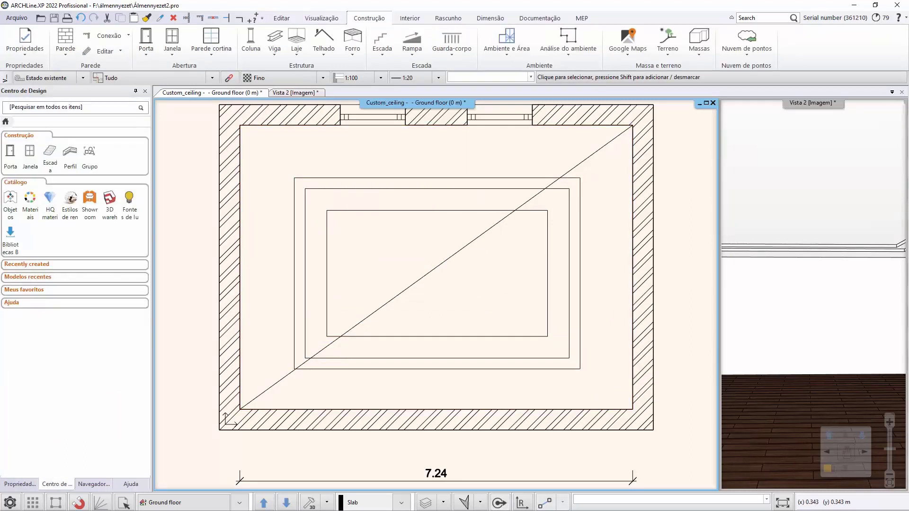
Step: Edit the ceiling's recesses and set the second, larger recess's distance from the reference plane to -0.05 m
left_click(352, 53)
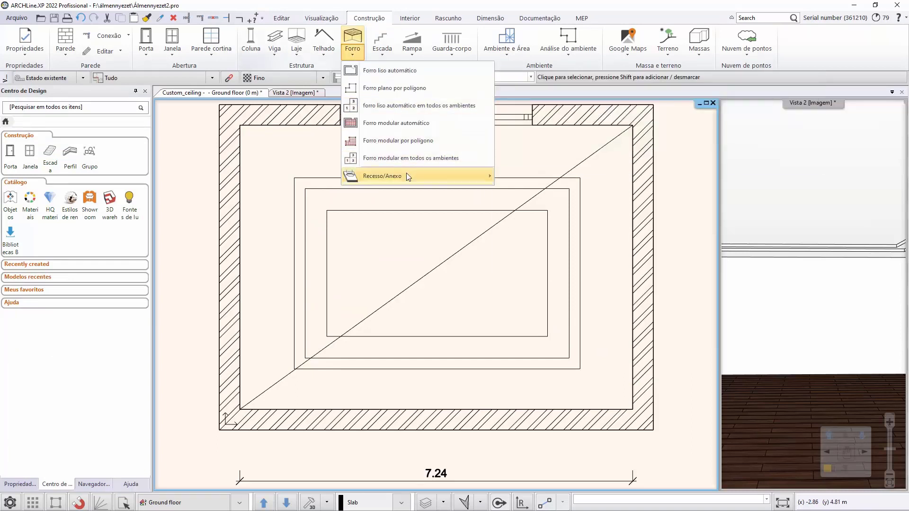
mouse_move(406, 176)
left_click(545, 213)
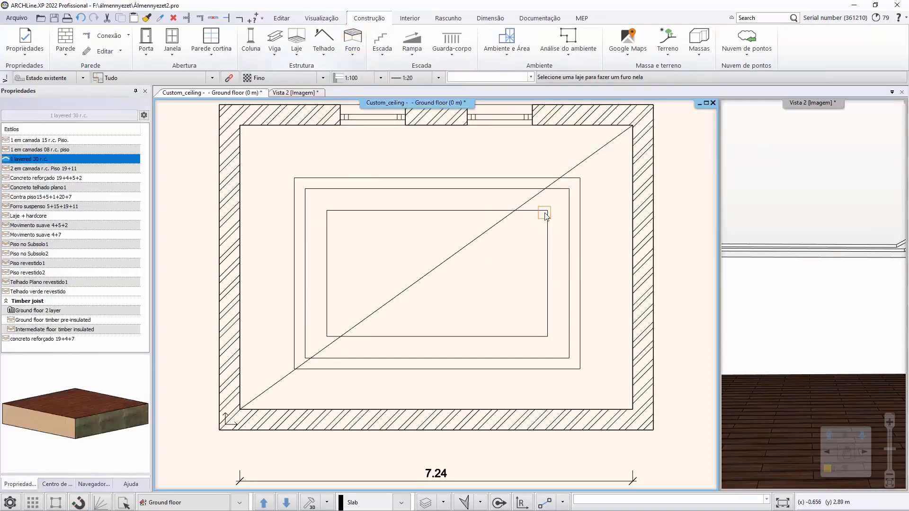
left_click(434, 267)
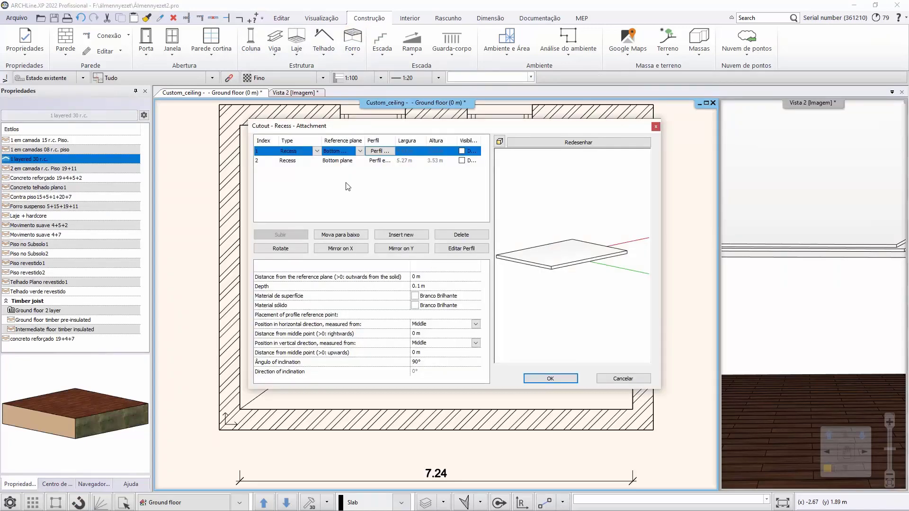
left_click(298, 153)
left_click(298, 162)
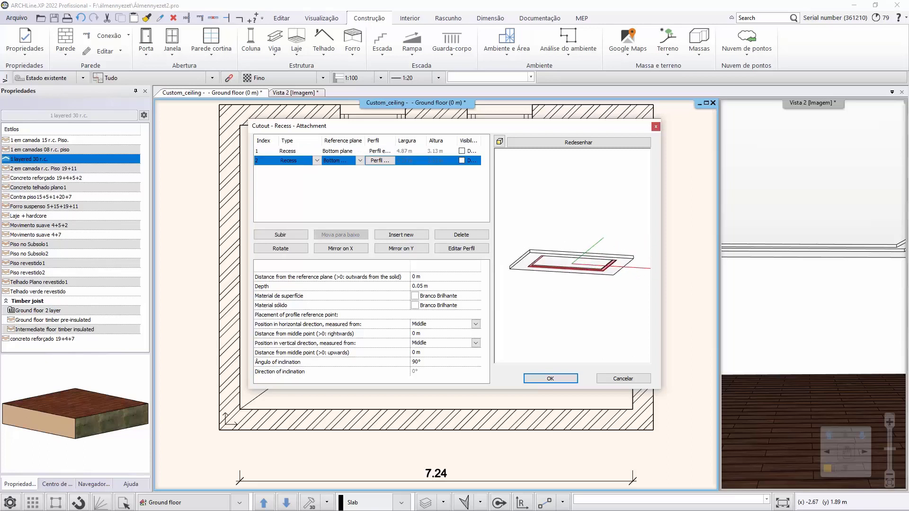
scroll(545, 252, "up", 5)
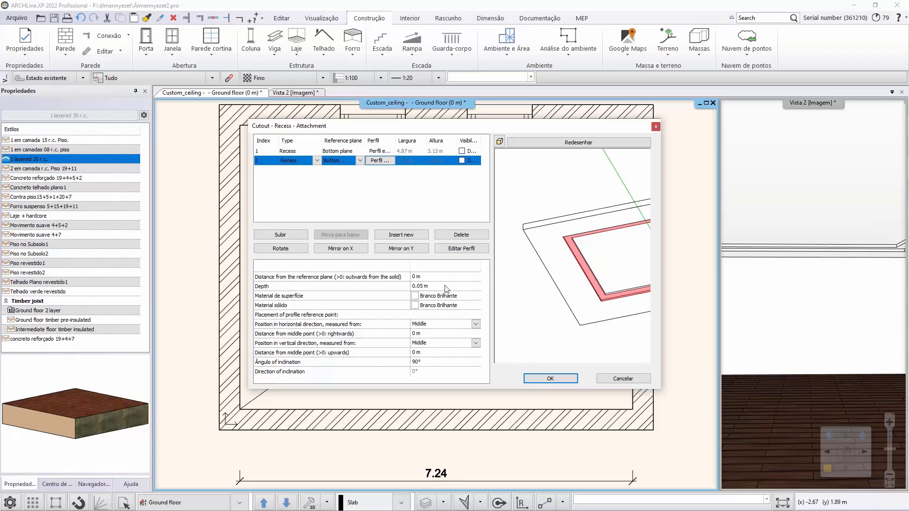
left_click(395, 278)
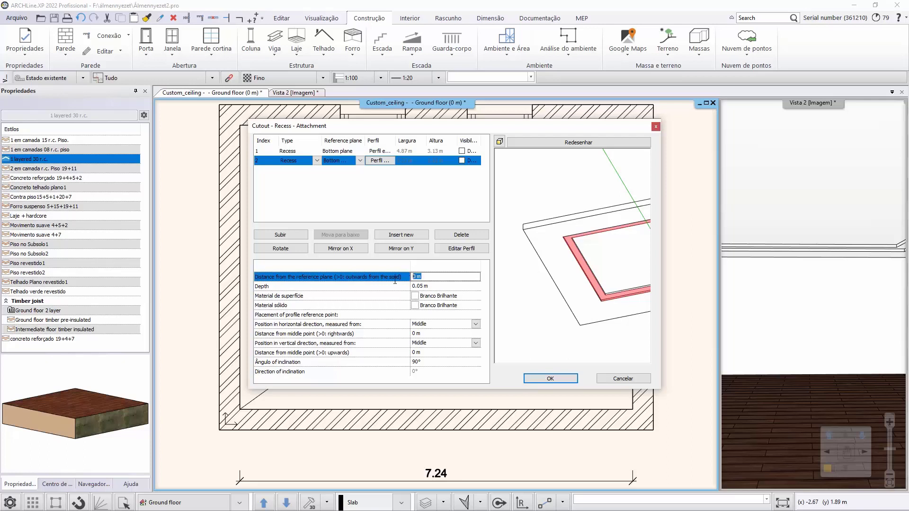
type("-0,05")
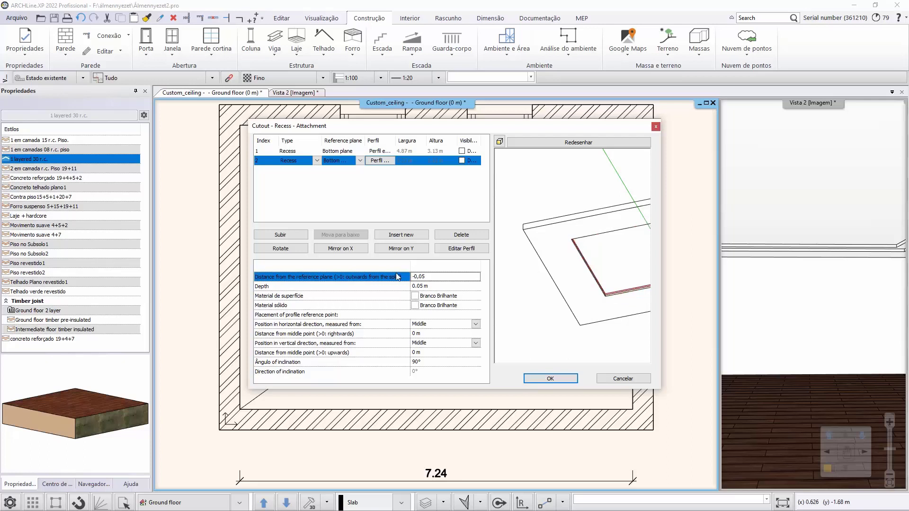
Step: Switch the recess preview to wireframe (Armação de arame), examine the recesses in side view, and accept the recess settings
scroll(614, 289, "up", 5)
middle_click_drag(606, 255, 551, 338)
scroll(593, 280, "down", 2)
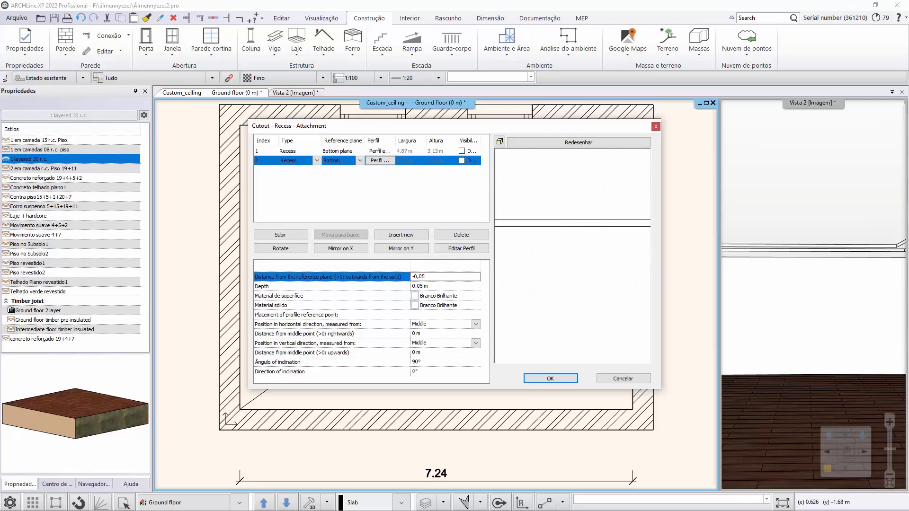
left_click(499, 141)
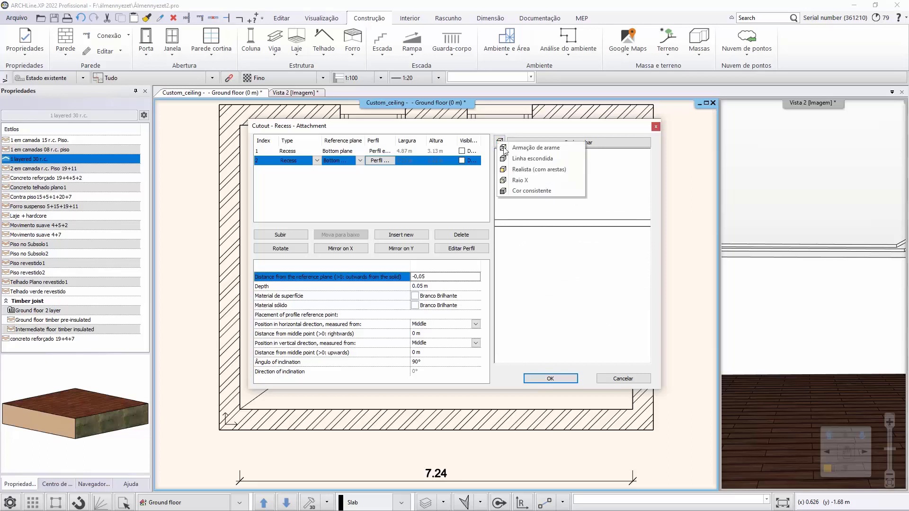
left_click(531, 151)
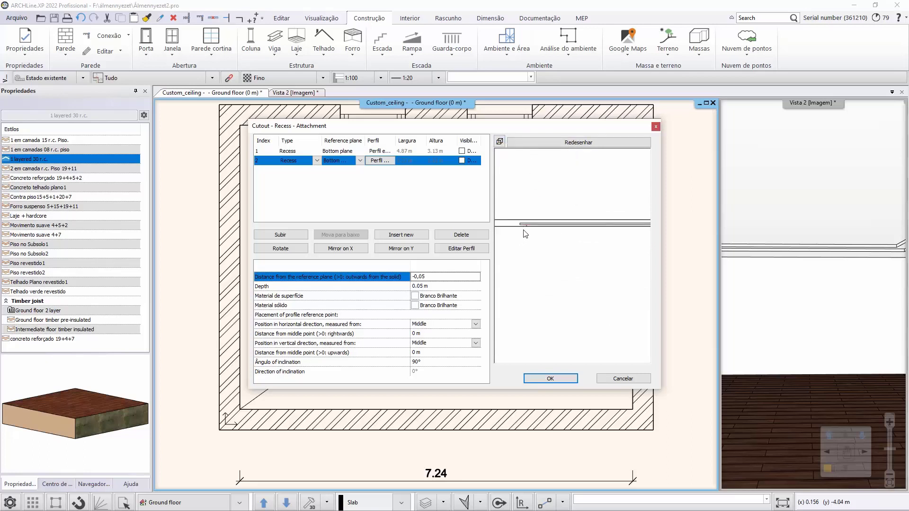
left_click_drag(524, 230, 554, 253)
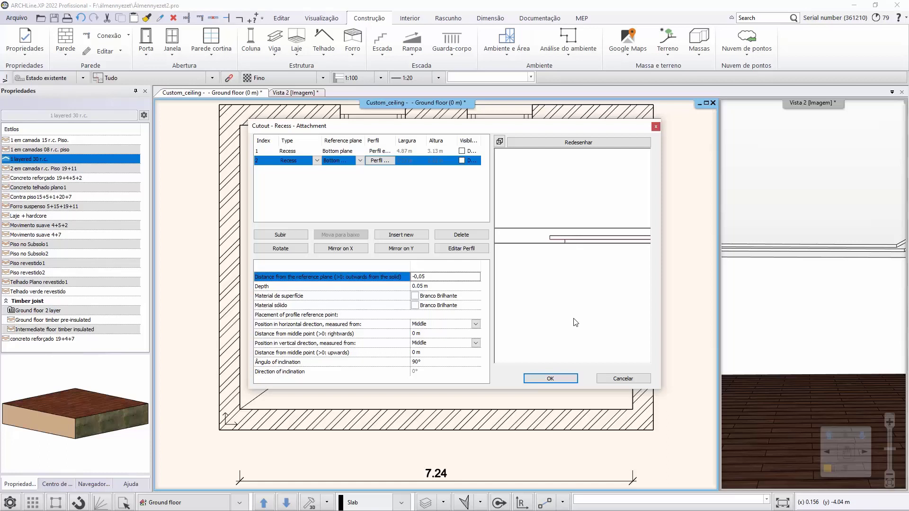
left_click(550, 379)
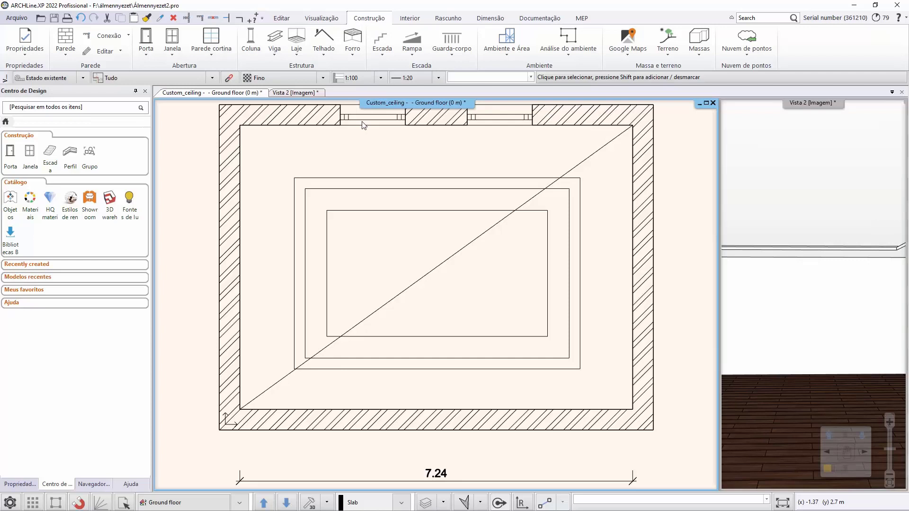
Step: Create an attachment (anexo) on the ceiling with a rectangular profile following the innermost guide rectangle, about 4.07 × 2.33 m
left_click(356, 50)
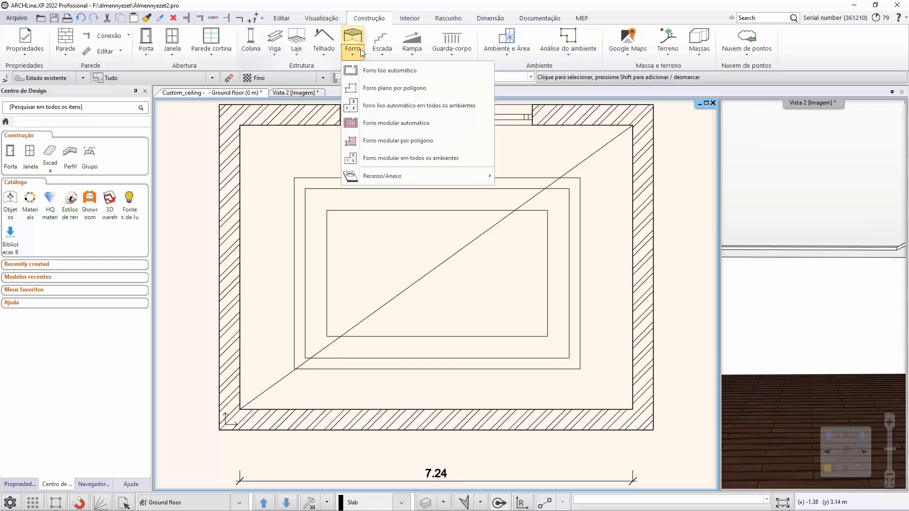
mouse_move(399, 174)
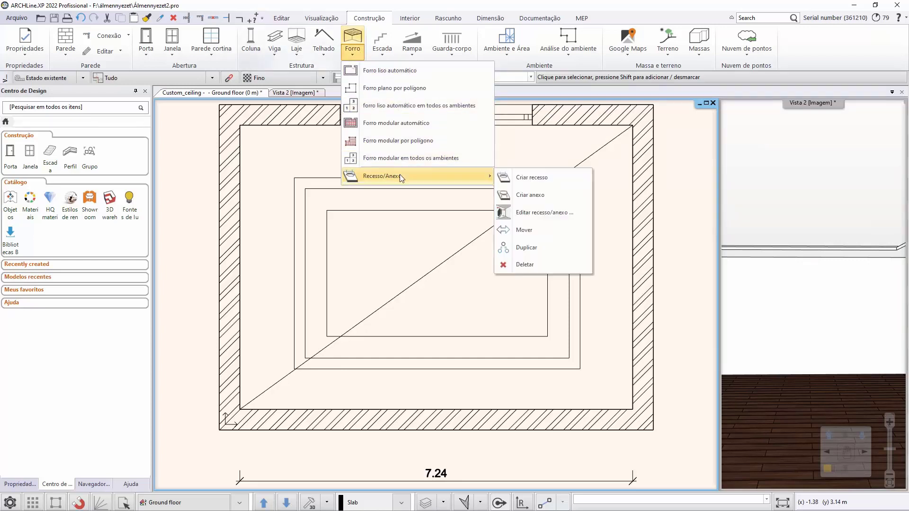
left_click(540, 196)
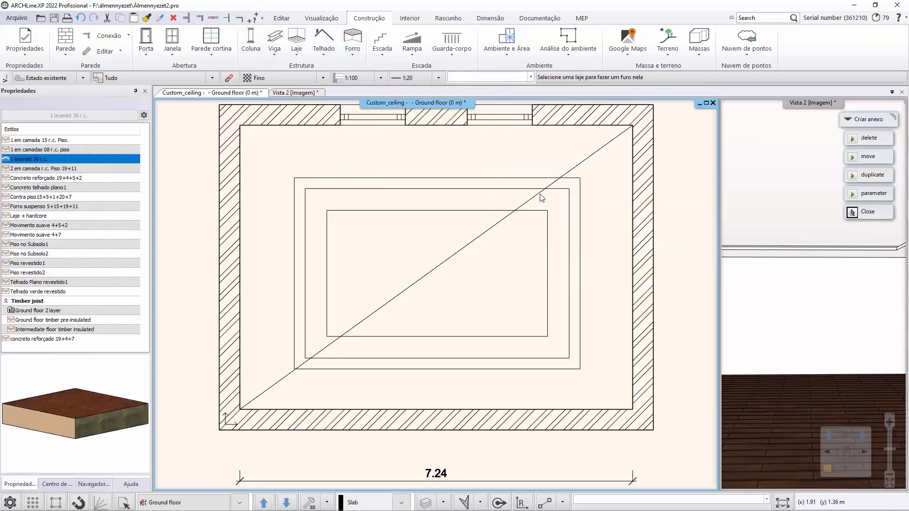
left_click(433, 272)
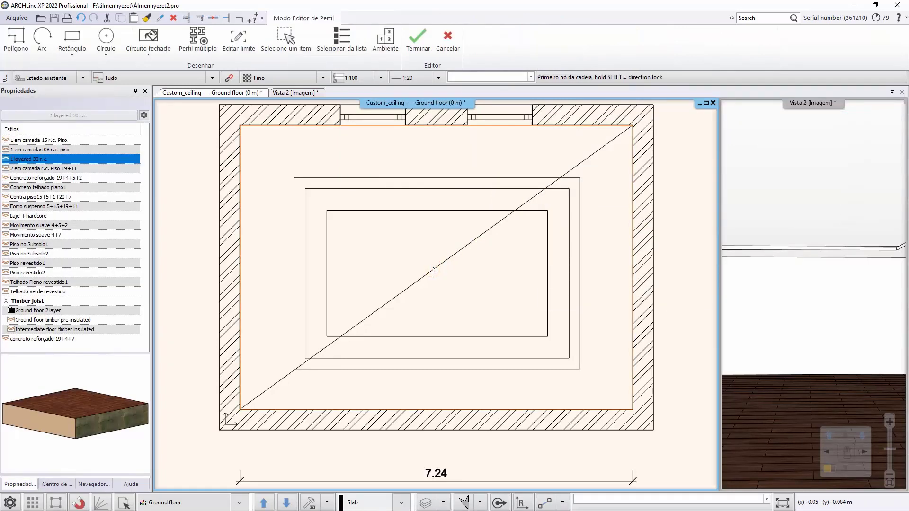
left_click(62, 37)
left_click(327, 210)
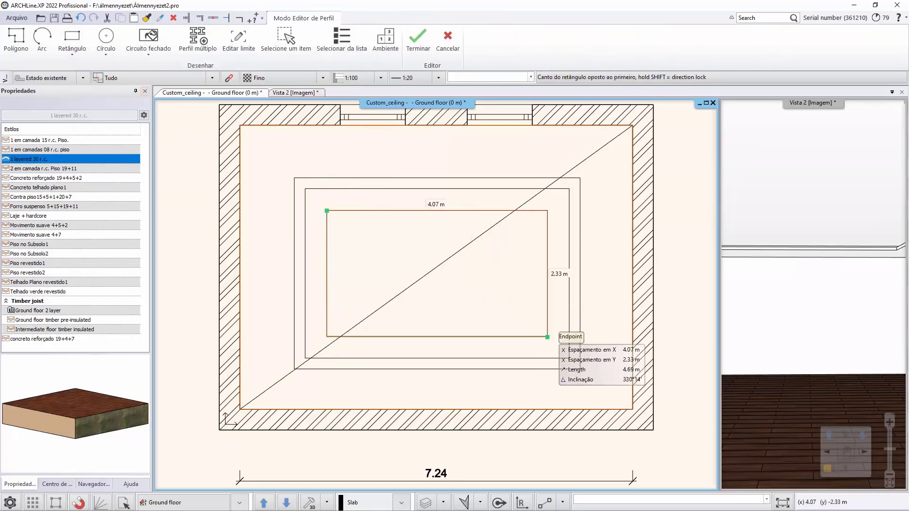
left_click(548, 335)
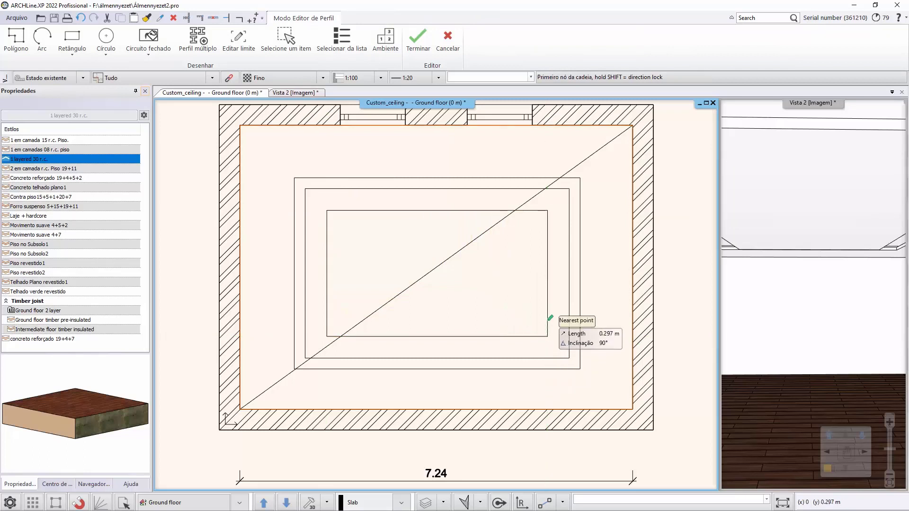
key("Return")
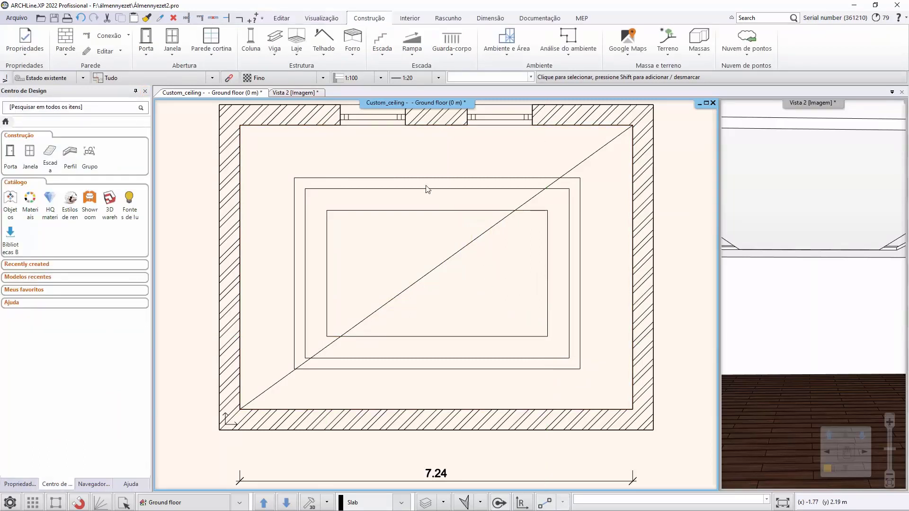
Step: Edit the ceiling's attachment, set its distance from the reference plane to -0.05 m, and accept the recess and attachment settings
left_click(354, 52)
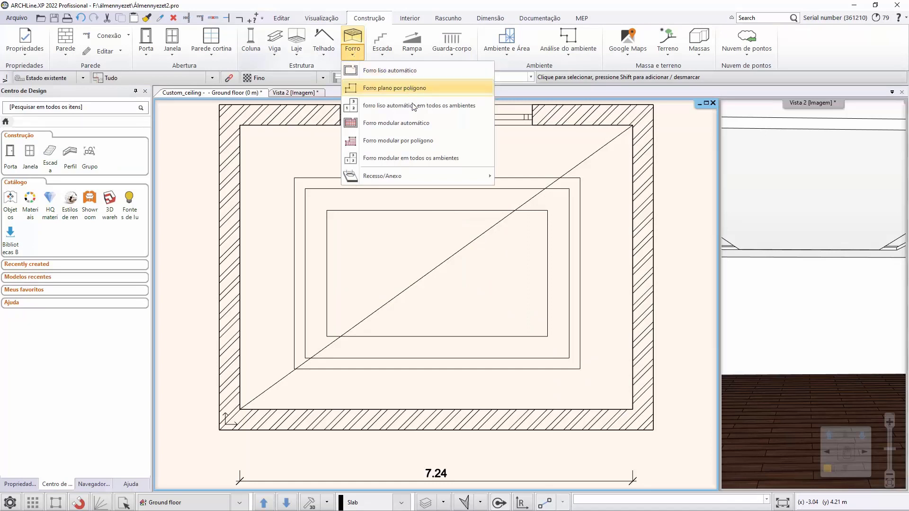
mouse_move(412, 177)
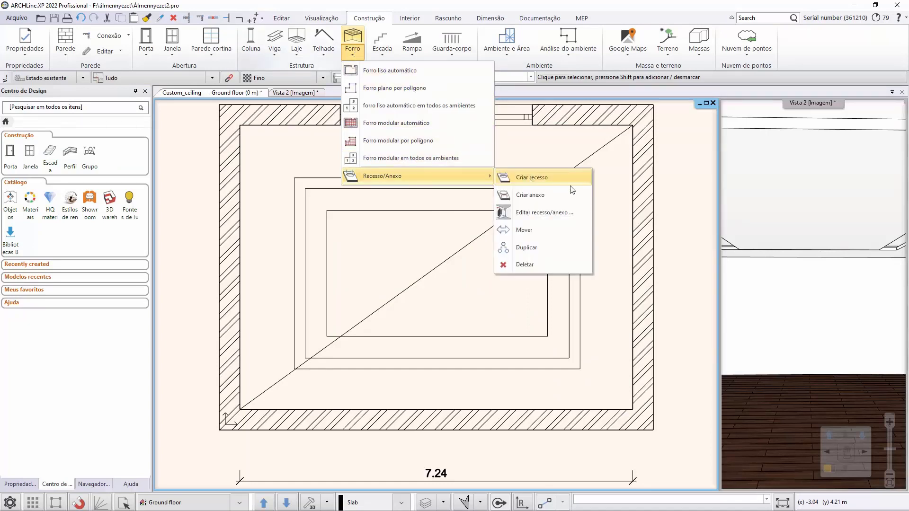
left_click(566, 213)
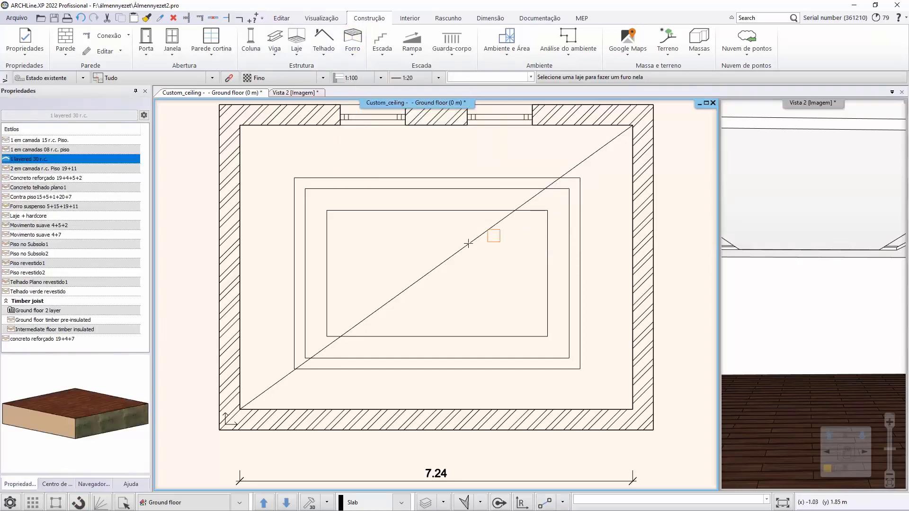
left_click(434, 269)
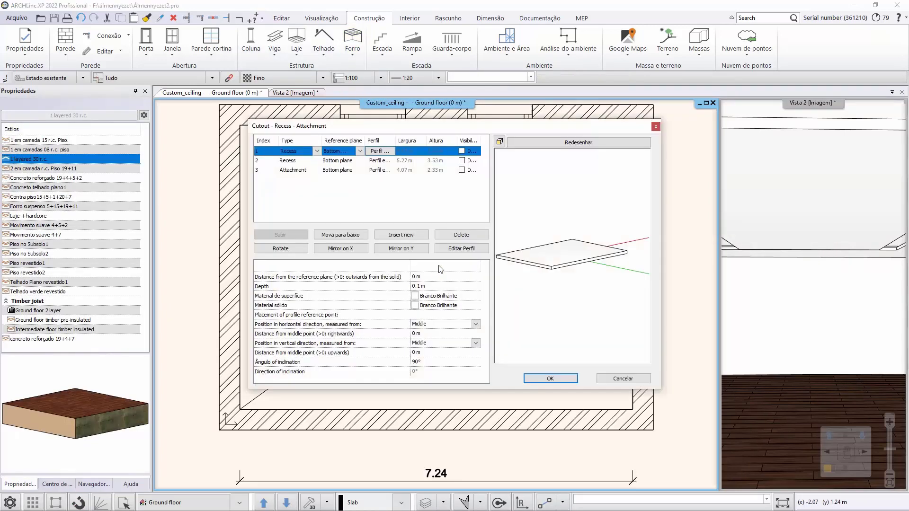
left_click(300, 174)
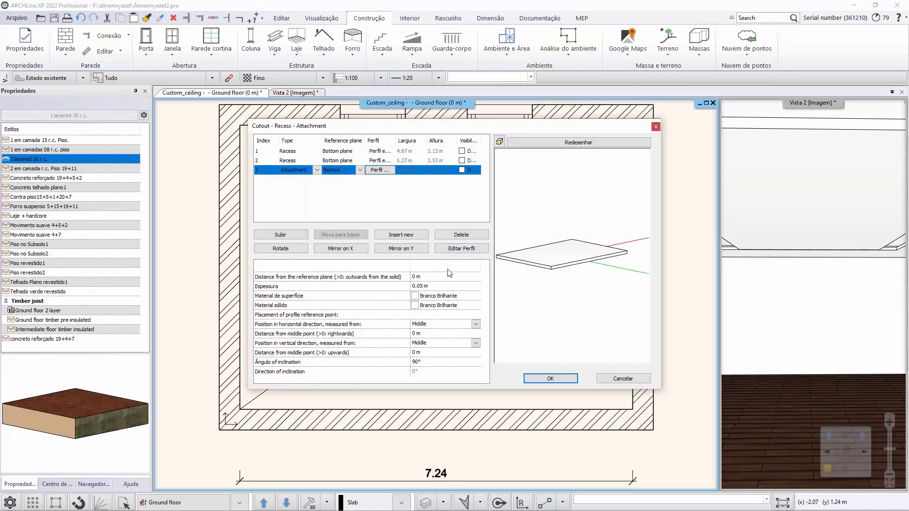
scroll(562, 274, "up", 4)
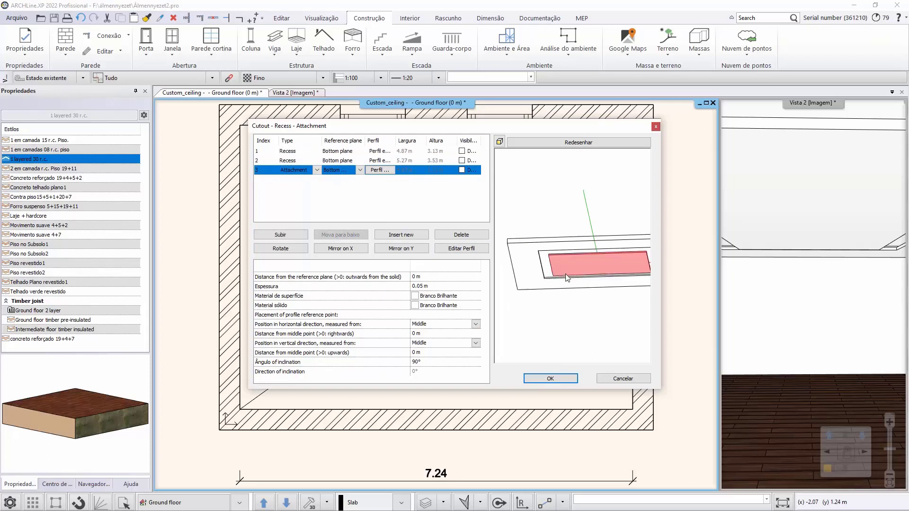
left_click_drag(549, 292, 550, 311)
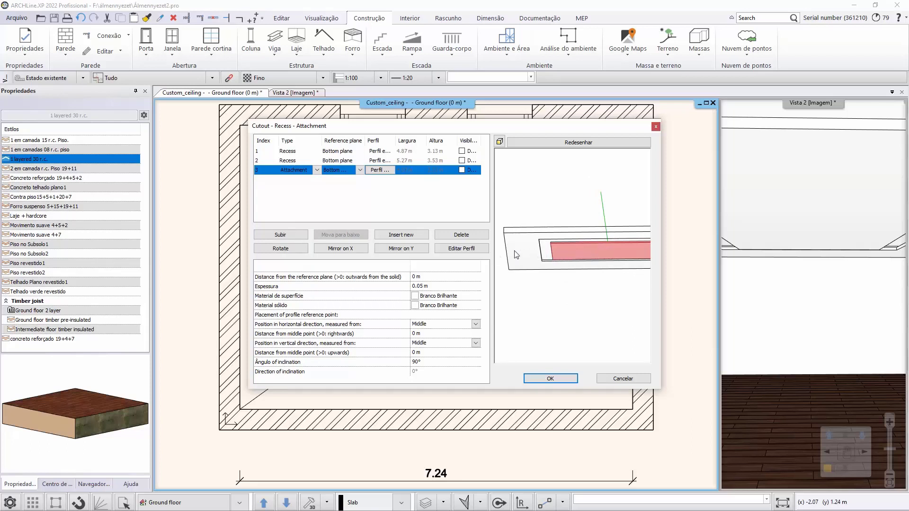
left_click(447, 278)
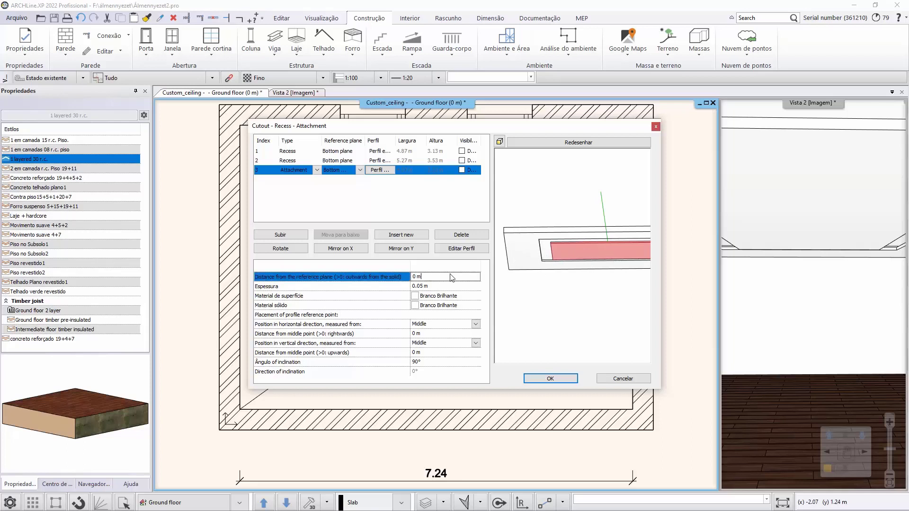
left_click(432, 277)
type("-0,05")
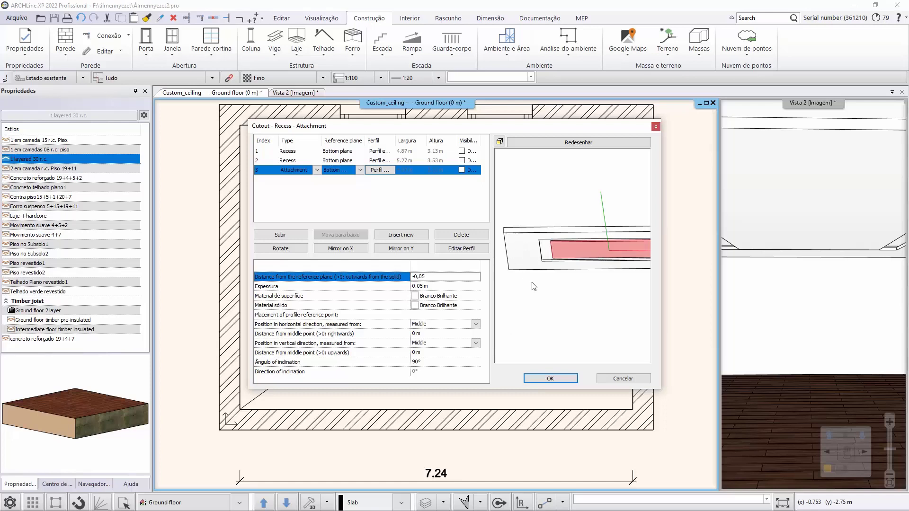
left_click(541, 378)
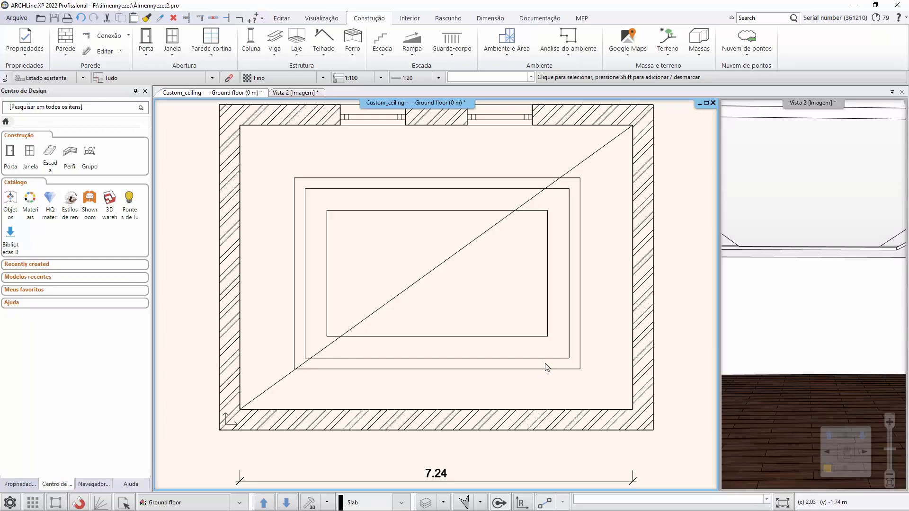
Step: Create an LED light strip (Faixa de luz LED) along a closed path following the outermost guide rectangle, about 5.27 × 3.53 m
left_click(415, 18)
left_click(422, 49)
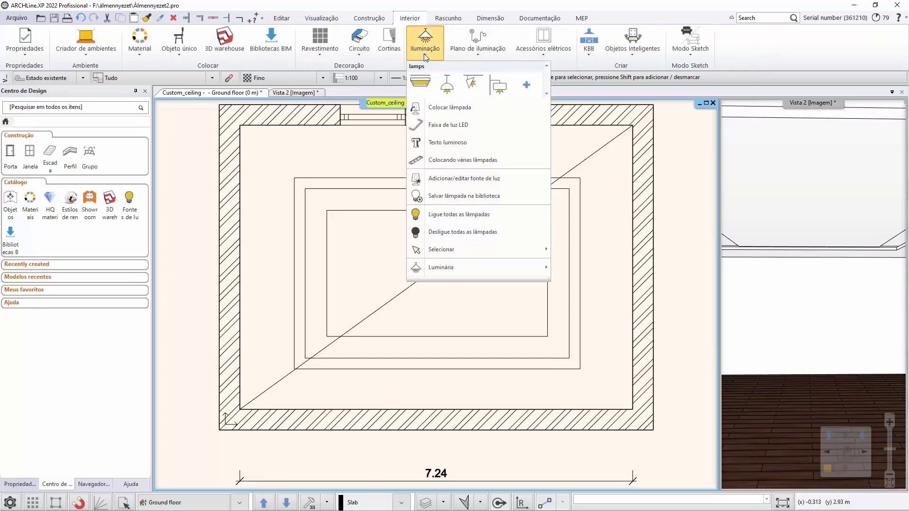
left_click(450, 124)
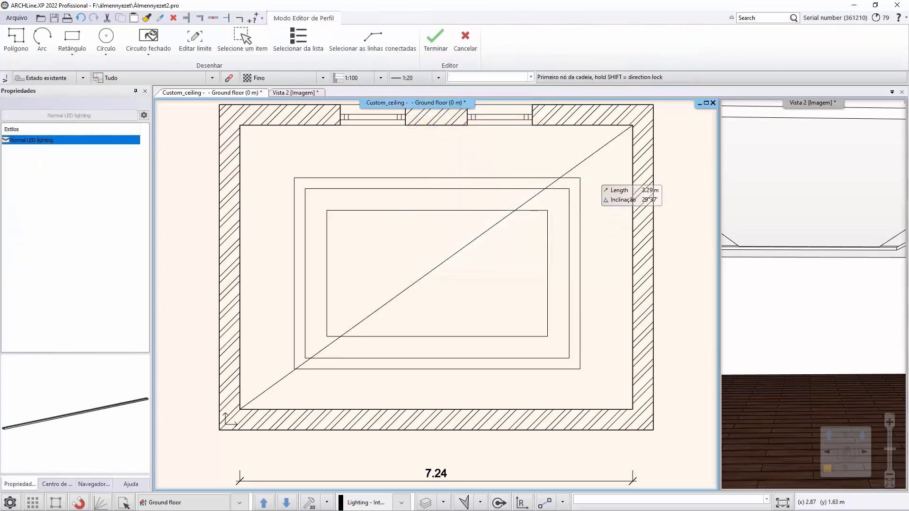
left_click(580, 178)
left_click(580, 368)
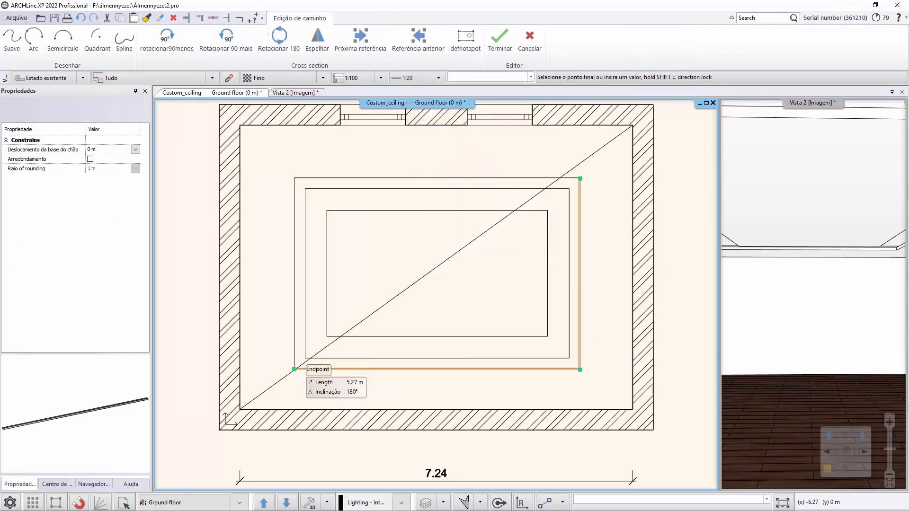
left_click(295, 368)
left_click(294, 179)
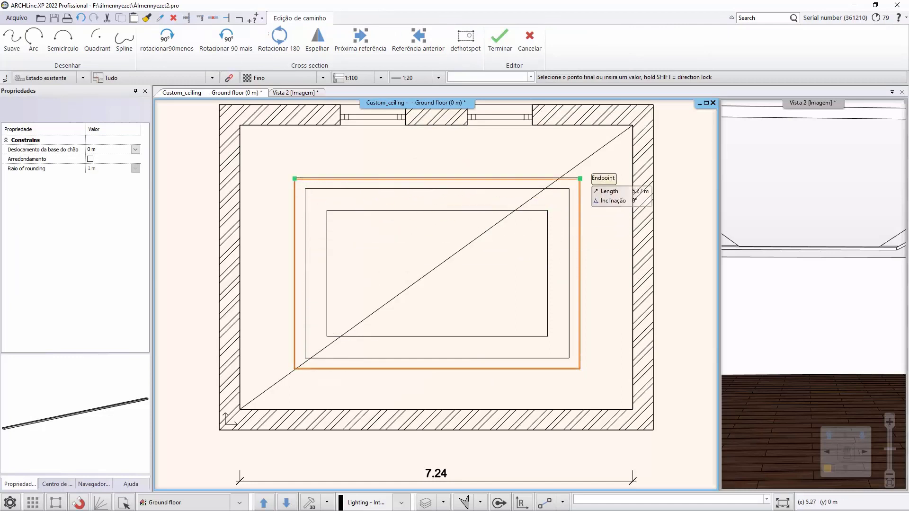
left_click(579, 179)
key("Return")
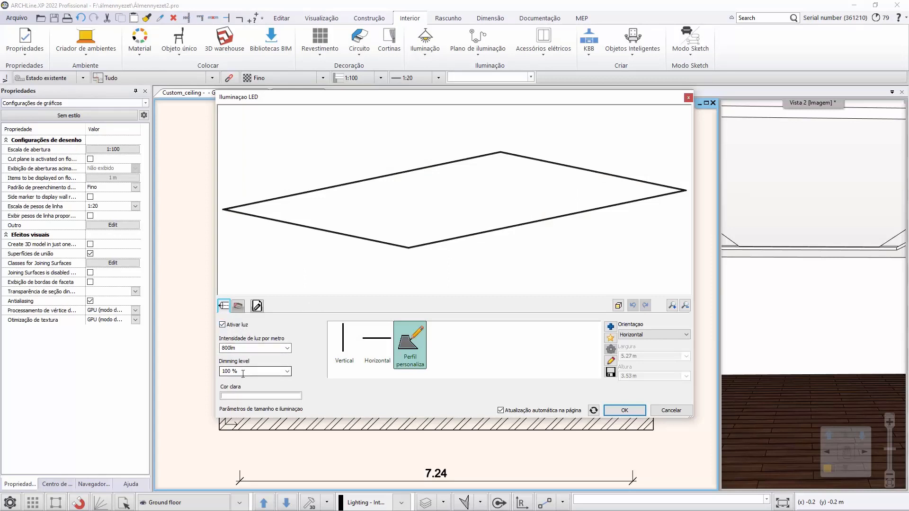
Step: Confirm white as the LED strip's light colour and set its rectangular section profile to 0.01 m wide and 0.02 m high
left_click(237, 396)
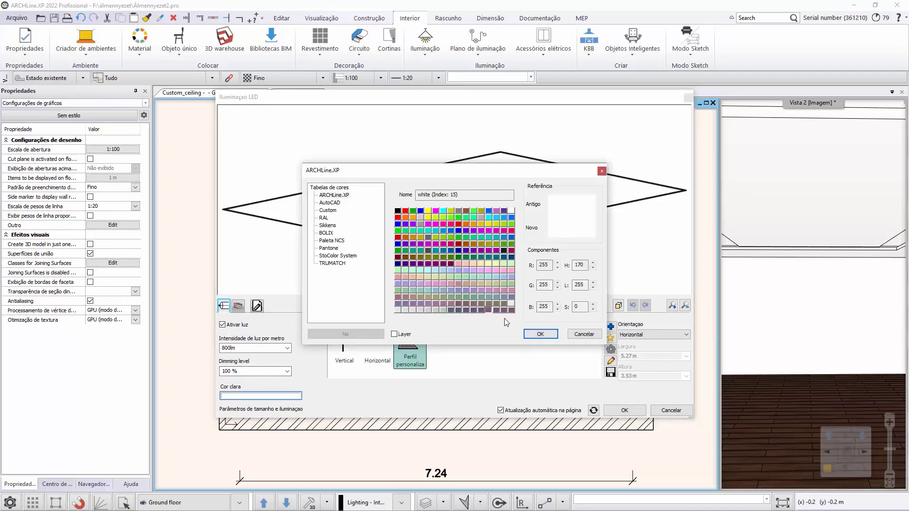
left_click(540, 334)
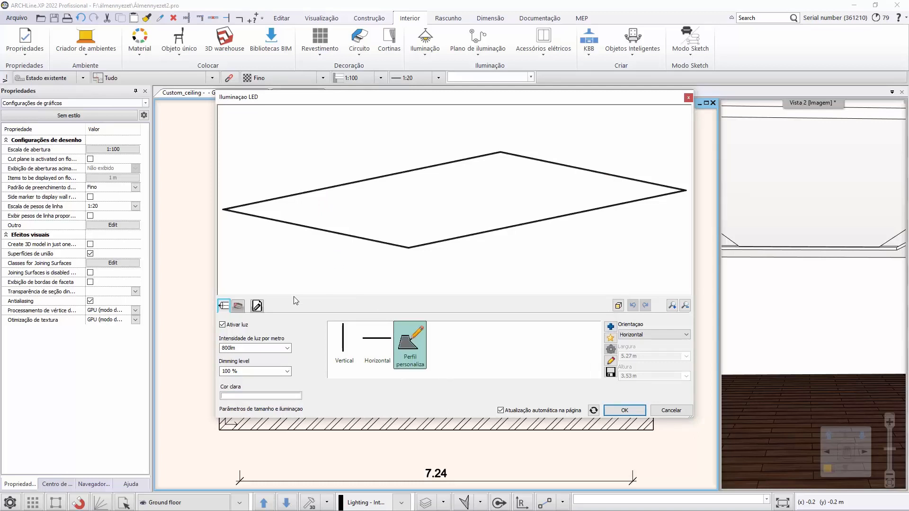
left_click(238, 306)
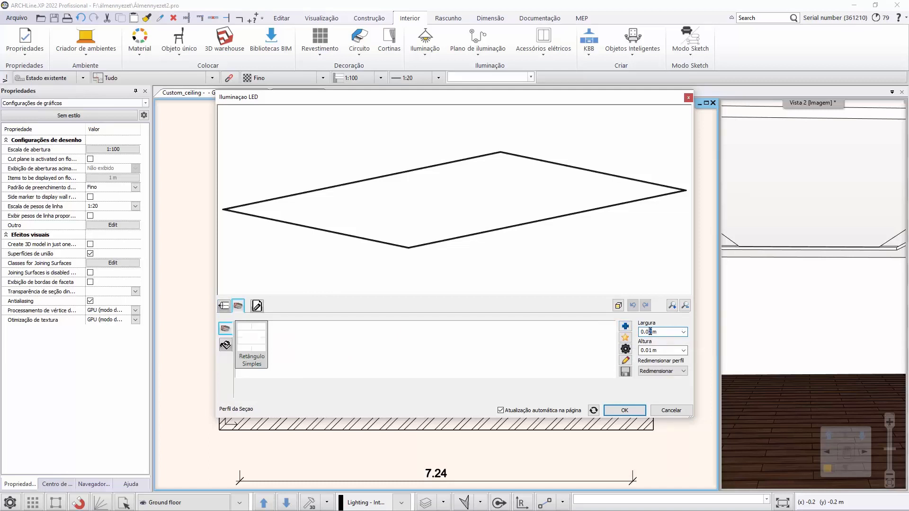
left_click(647, 351)
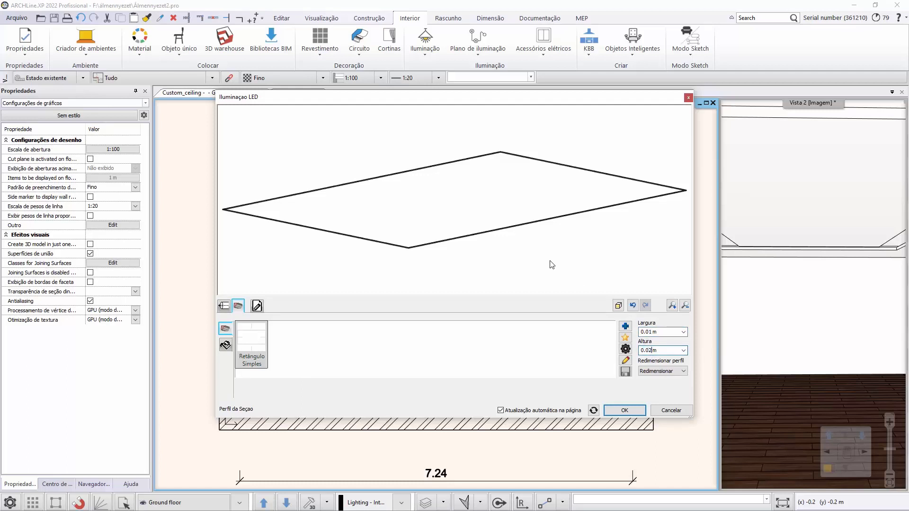
scroll(471, 199, "up", 3)
scroll(477, 196, "up", 1)
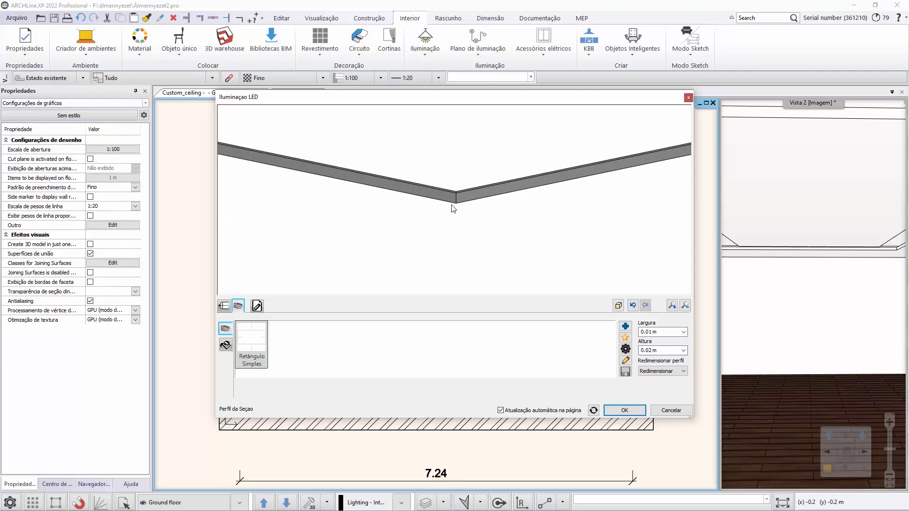
Step: Set the LED strip's relative elevation to 2.55 m and accept the LED lighting settings
left_click(257, 306)
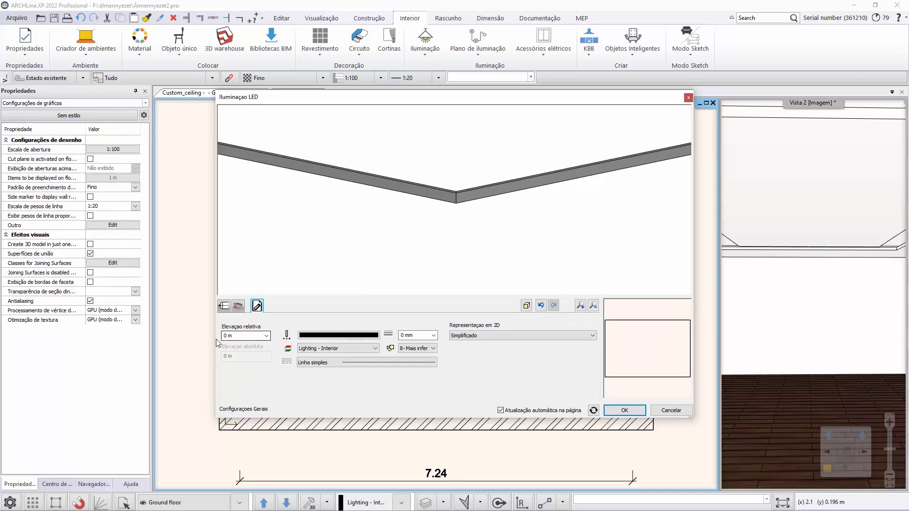
left_click_drag(241, 336, 203, 343)
left_click(456, 258)
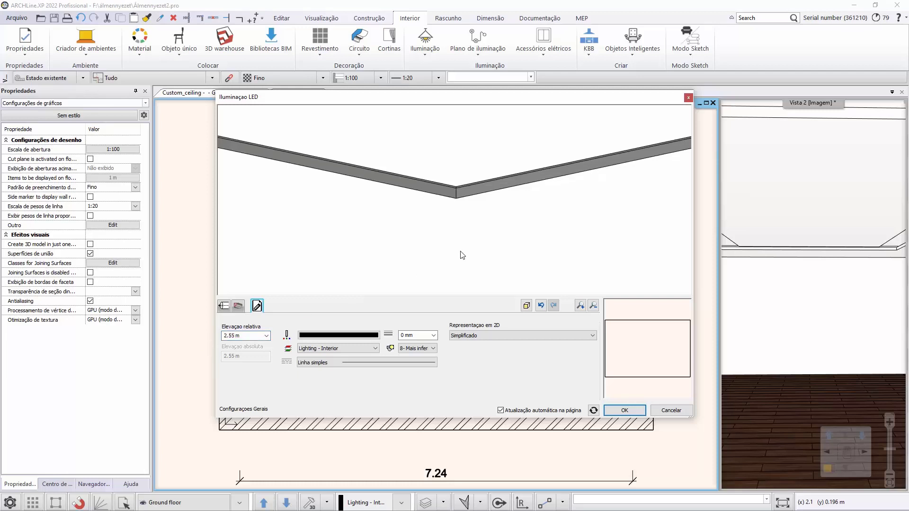
left_click(625, 410)
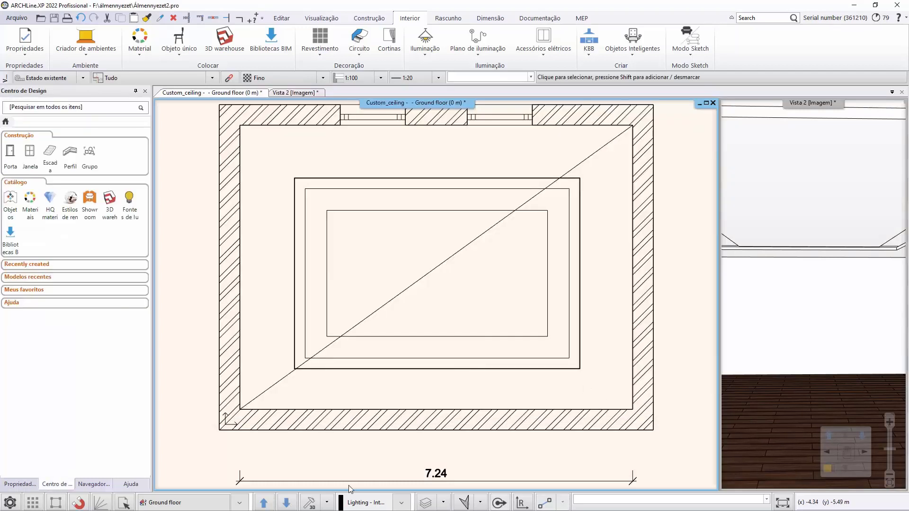
Step: Create a cut-away 3D view using a rectangle of about 3.27 × 3.01 m over the room's lower-left corner in the floor plan
left_click(330, 503)
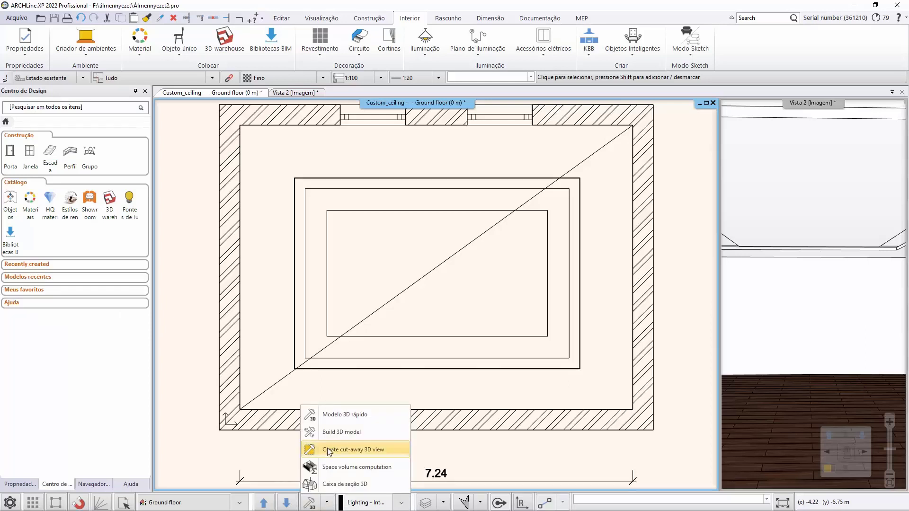
left_click(331, 449)
left_click(193, 301)
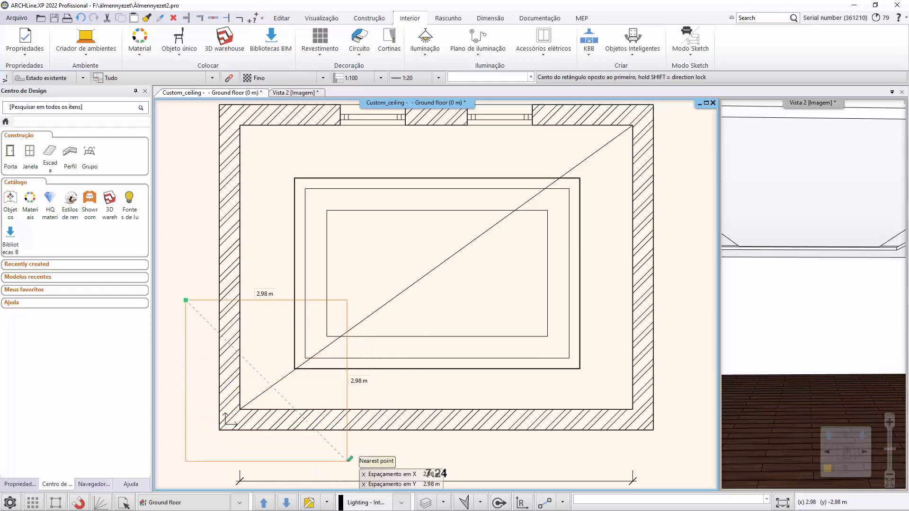
left_click(363, 462)
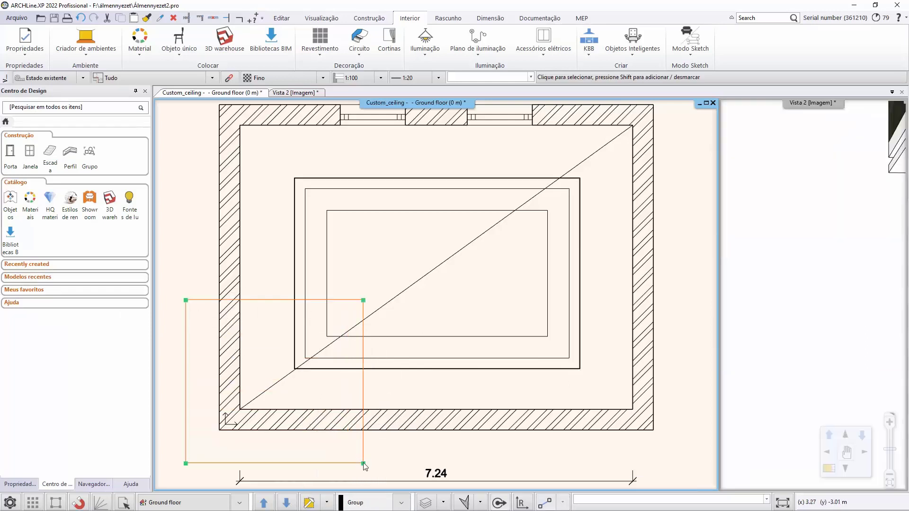
Step: Examine the cut ceiling edge in the 3D view, checking the stepped recesses, the attachment and the LED strip from the side
left_click(849, 219)
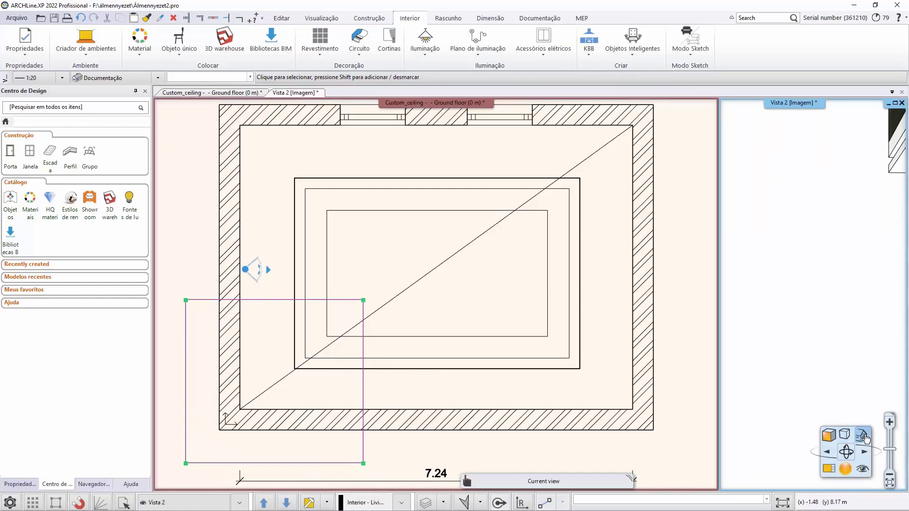
left_click(860, 437)
left_click(812, 371)
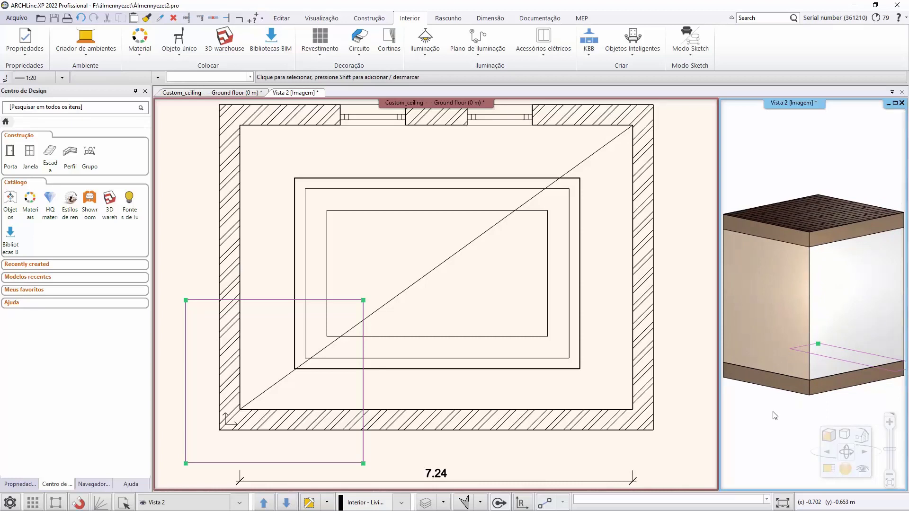
middle_click_drag(773, 414, 893, 398)
scroll(759, 399, "down", 2)
middle_click_drag(758, 399, 845, 360)
scroll(835, 288, "up", 3)
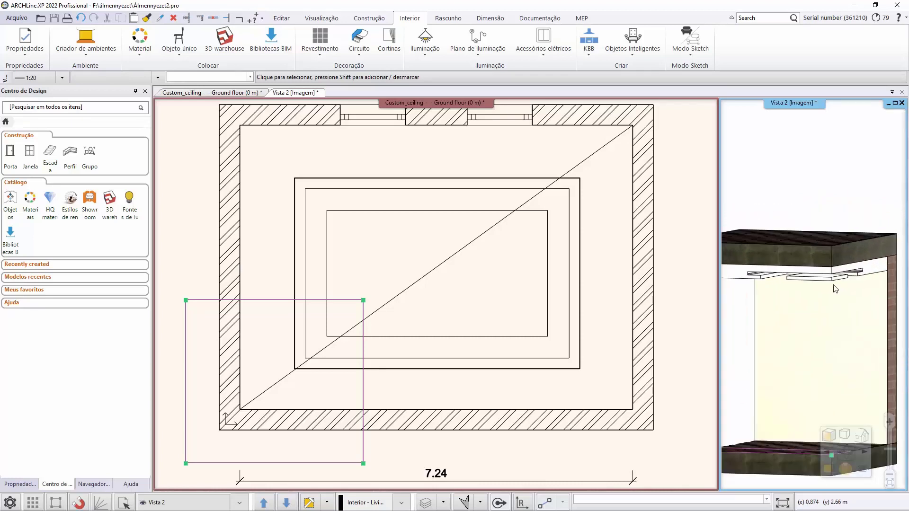
scroll(833, 285, "up", 2)
middle_click_drag(790, 309, 807, 304)
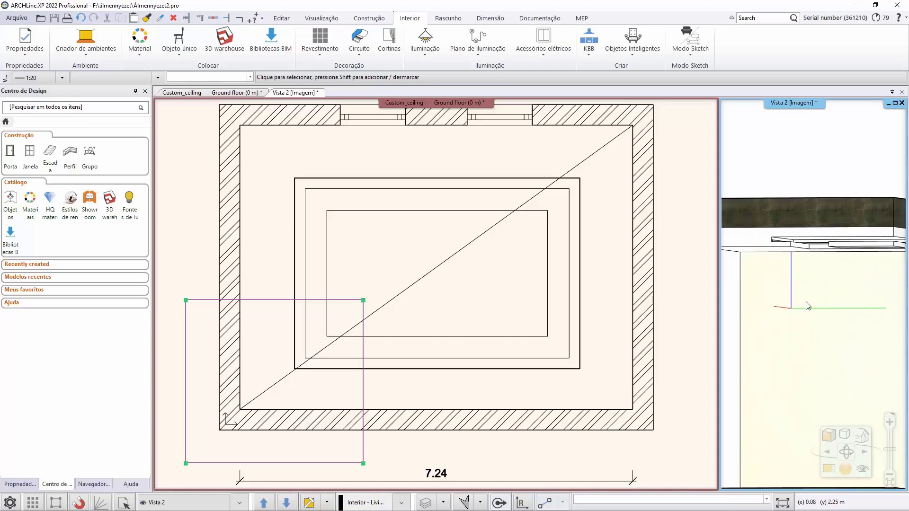
left_click(832, 465)
middle_click_drag(429, 172, 391, 250)
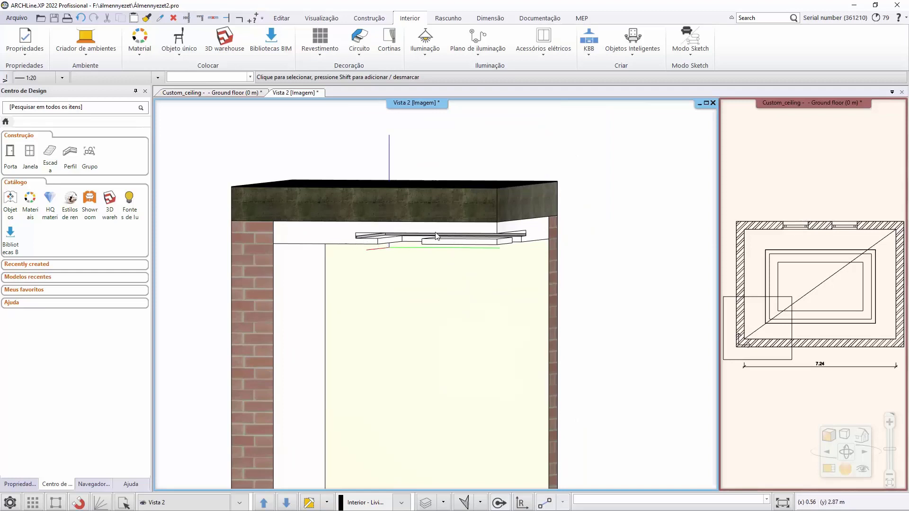
middle_click_drag(381, 294, 464, 249)
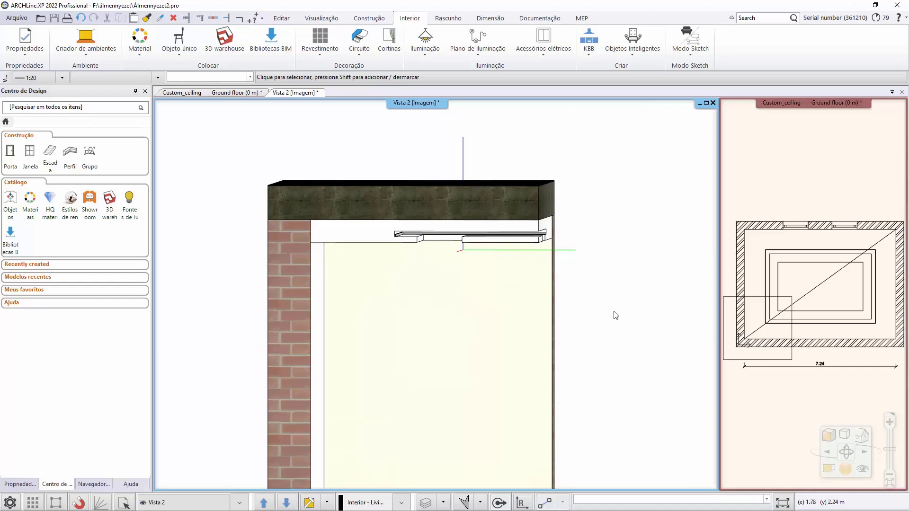
Step: Make the floor plan the main view again and rebuild the complete model with the quick 3D model option (Modelo 3D rápido)
left_click(805, 443)
left_click(824, 467)
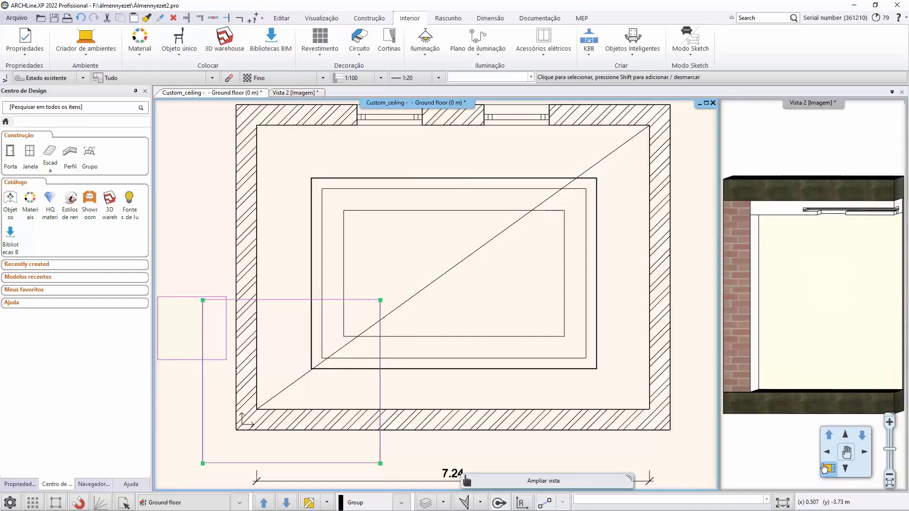
left_click(574, 465)
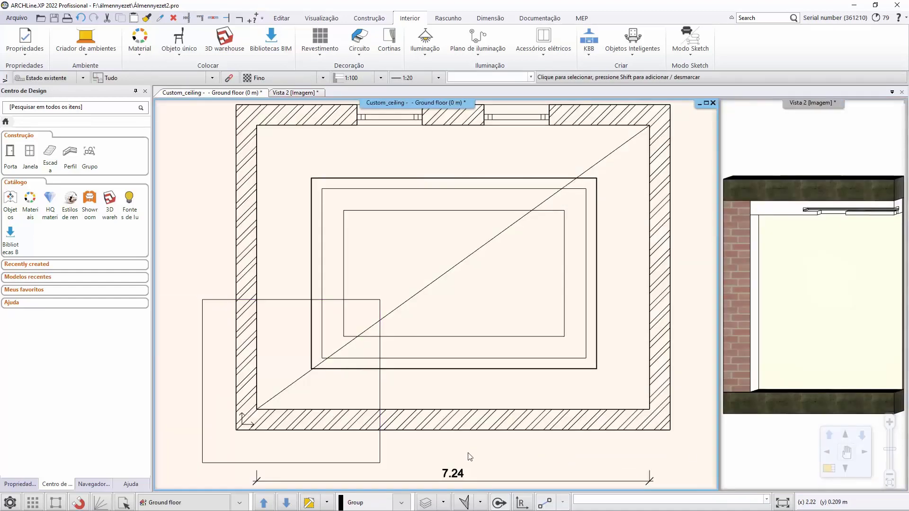
left_click(326, 503)
left_click(341, 414)
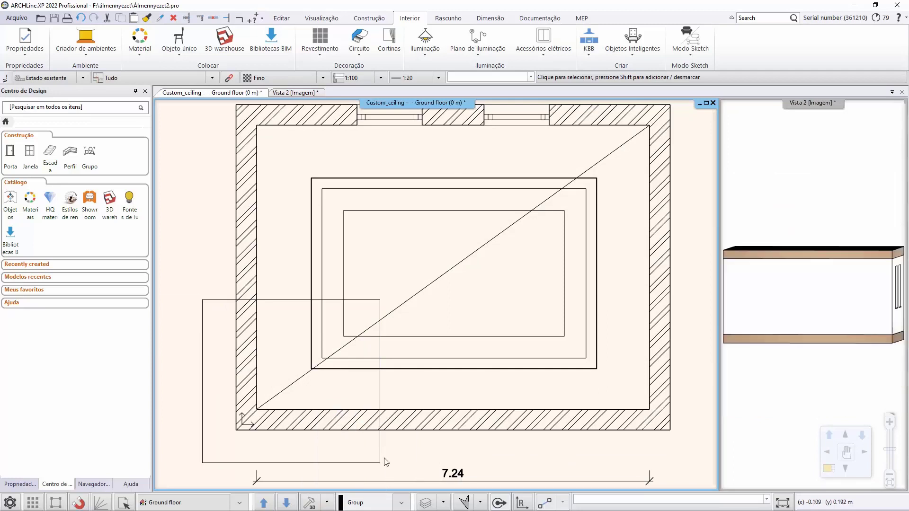
Step: Delete the cut-away 3D rectangle over the room's lower-left corner from the ground floor plan
left_click(263, 503)
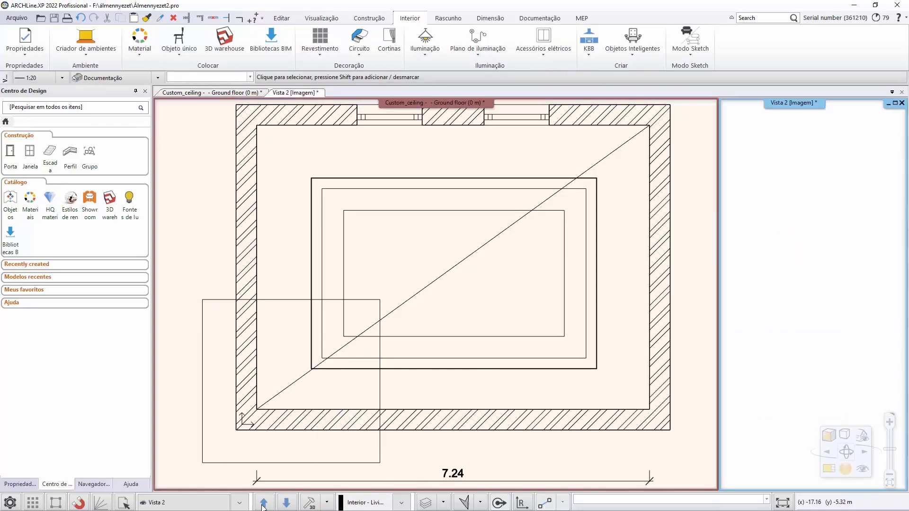
left_click(404, 453)
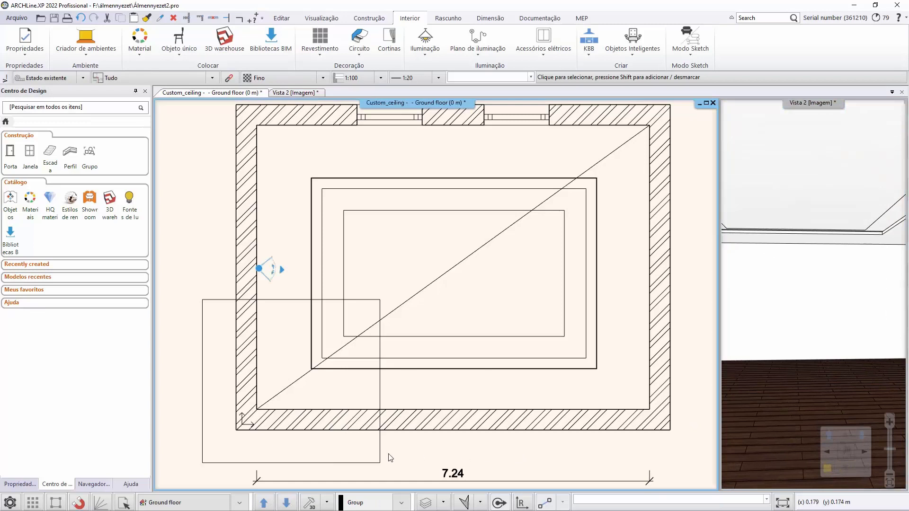
left_click(374, 462)
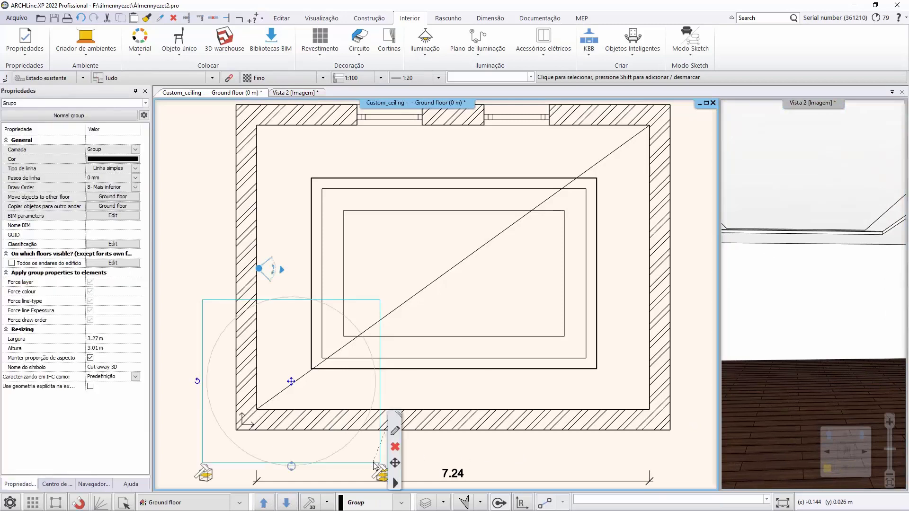
left_click(377, 459)
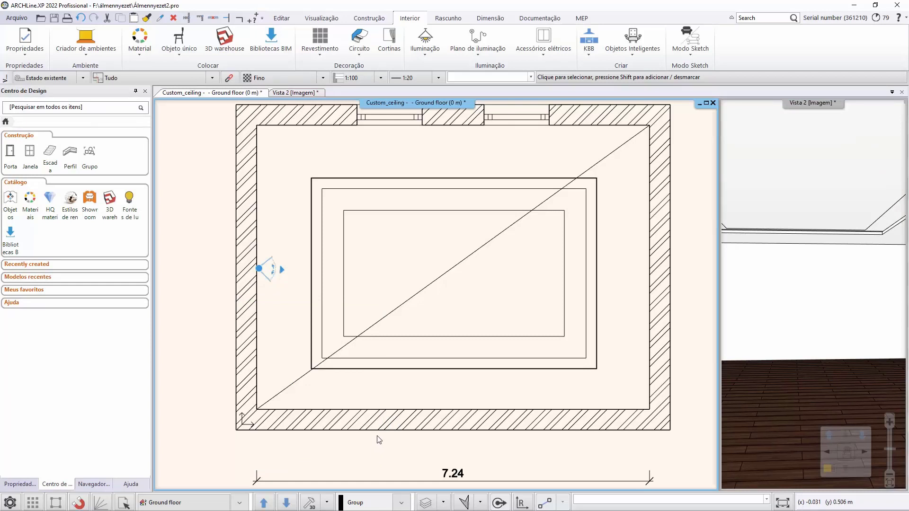
Step: Open the properties of the living room's flat ceiling (Forro liso) from the floor plan
left_click(428, 288)
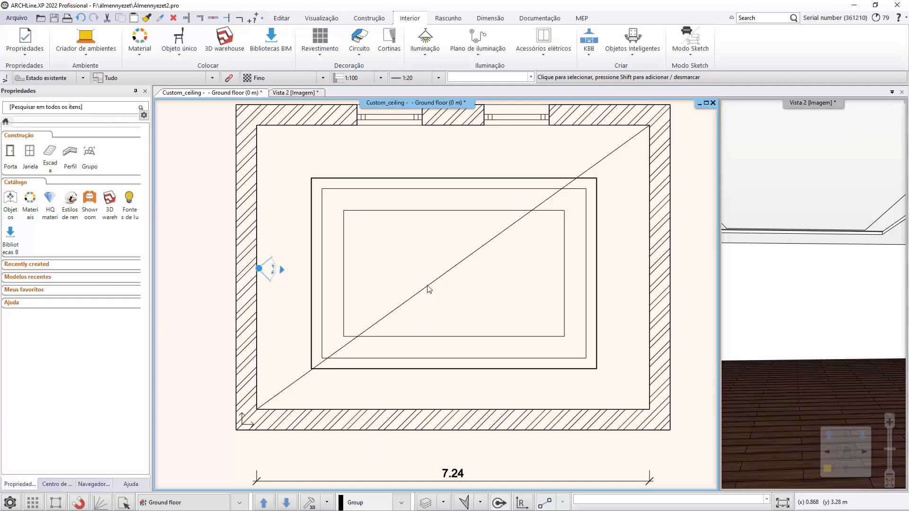
right_click(429, 290)
left_click(419, 317)
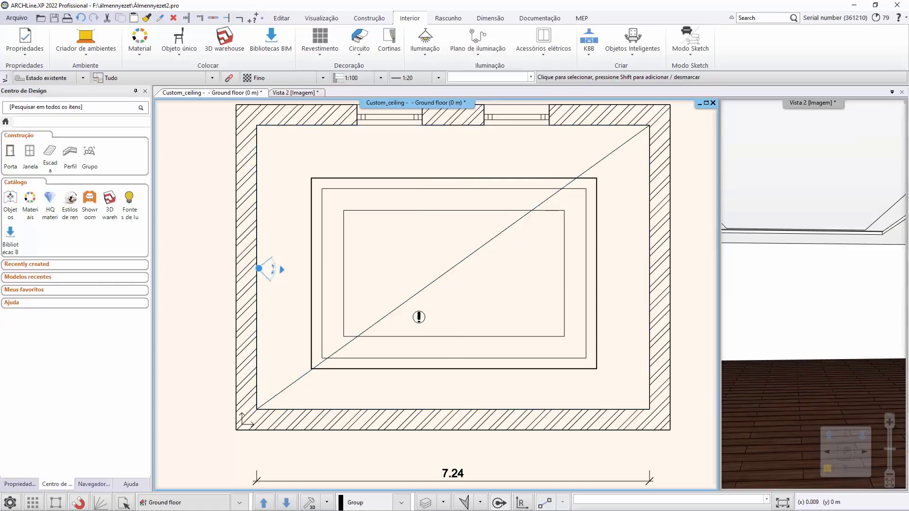
left_click(416, 318)
right_click(410, 304)
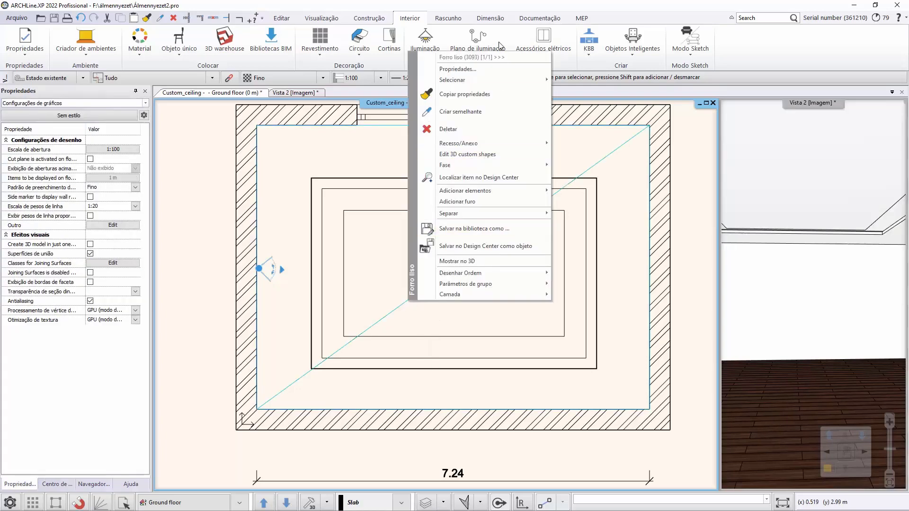
left_click(492, 69)
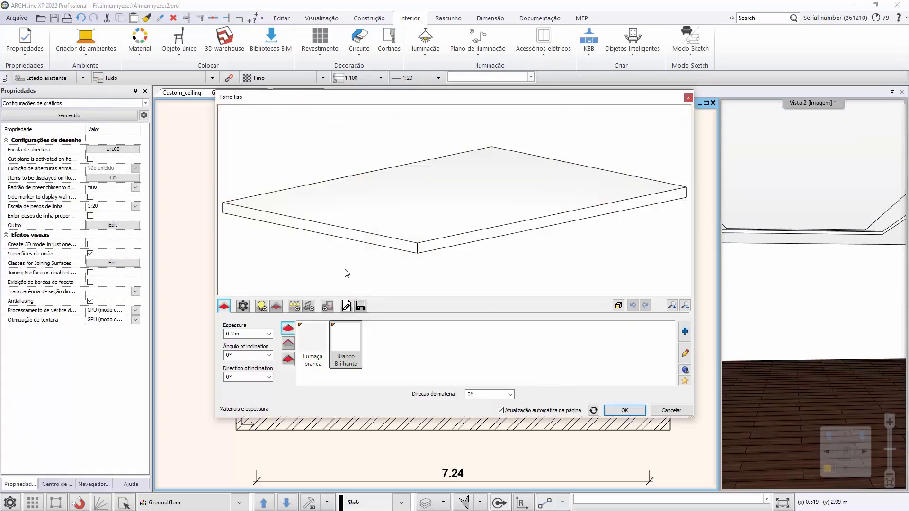
Step: Examine the default series of spot lamps for the ceiling, including its lamp selection and distribution mode, without changing them
left_click(242, 306)
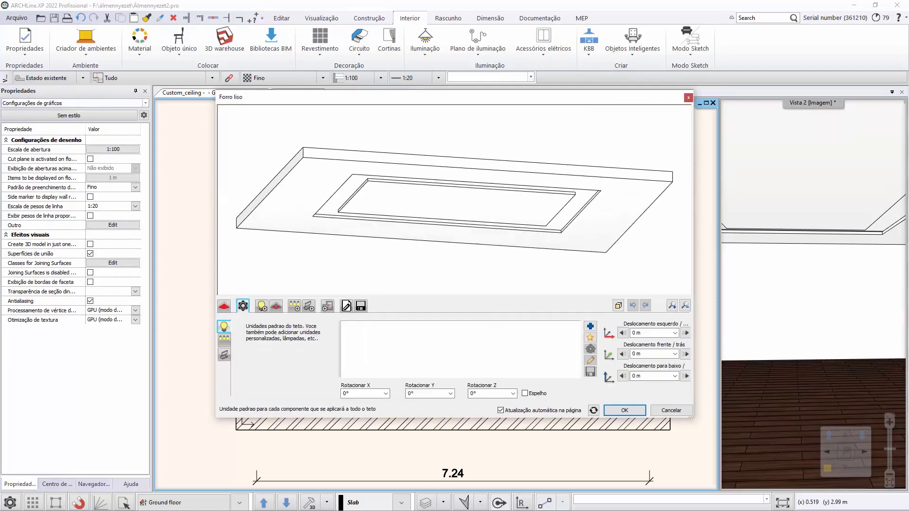
left_click(224, 338)
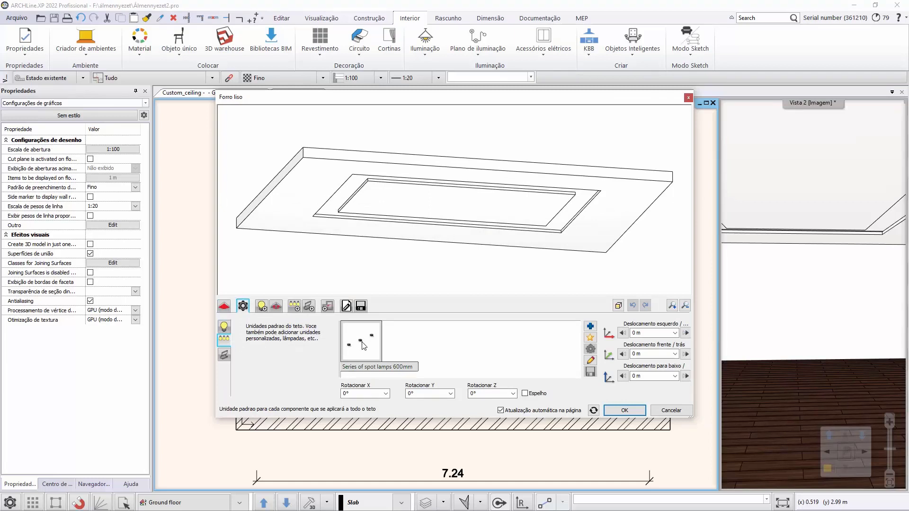
left_click(594, 362)
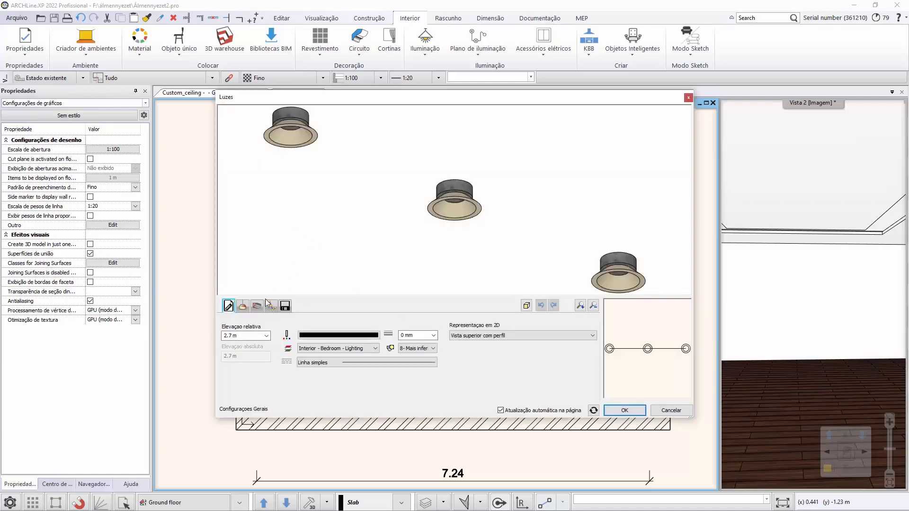
left_click(244, 309)
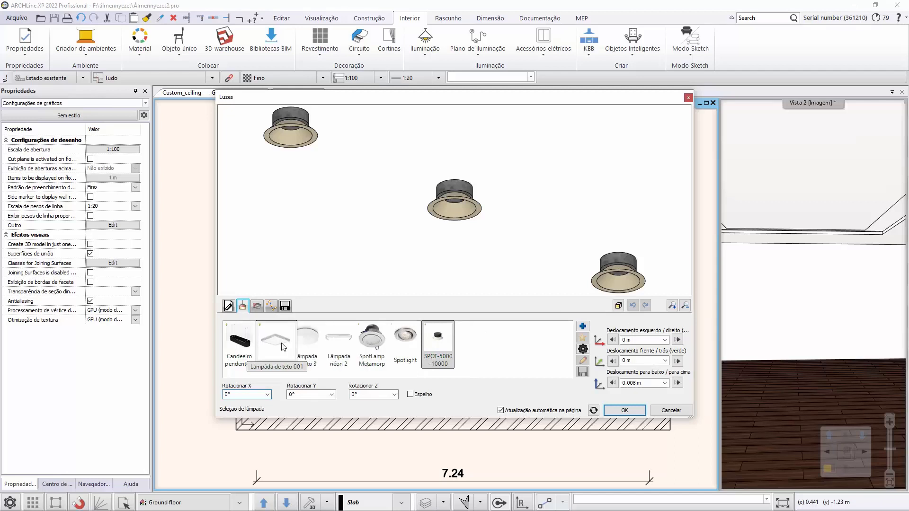
left_click(273, 307)
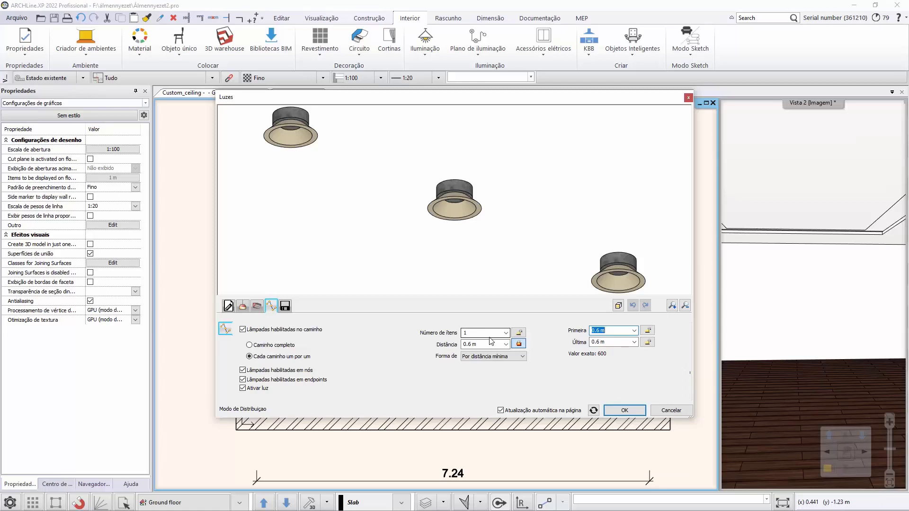
left_click(677, 413)
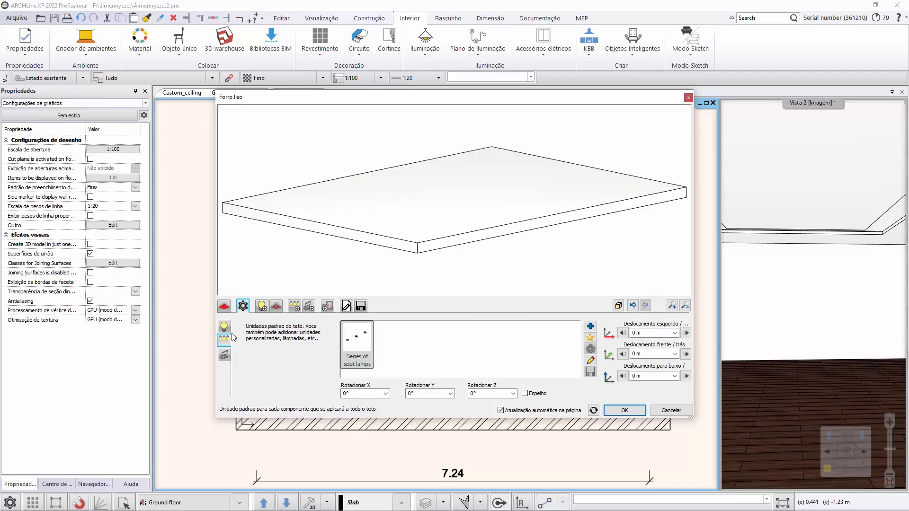
Step: Add the series of spot lamps around the ceiling along the automatic profile with an equal offset of 0.6 m
left_click(293, 308)
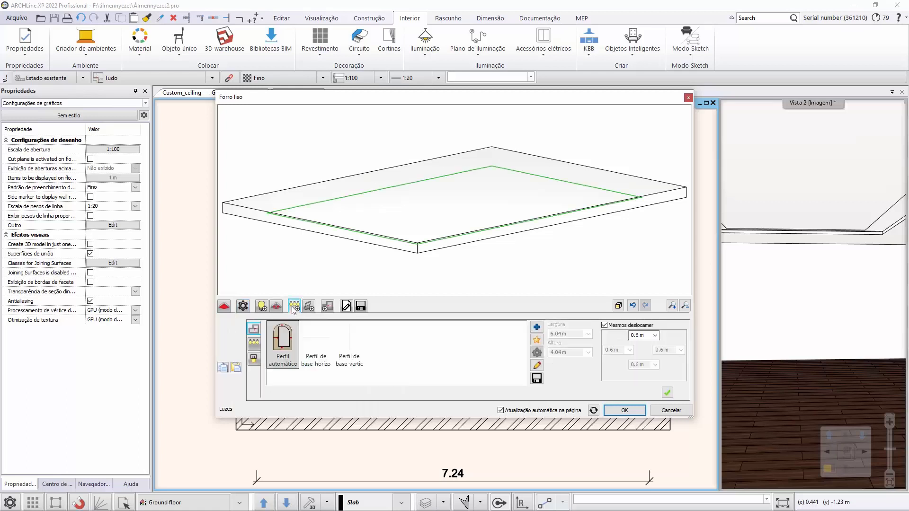
left_click(254, 342)
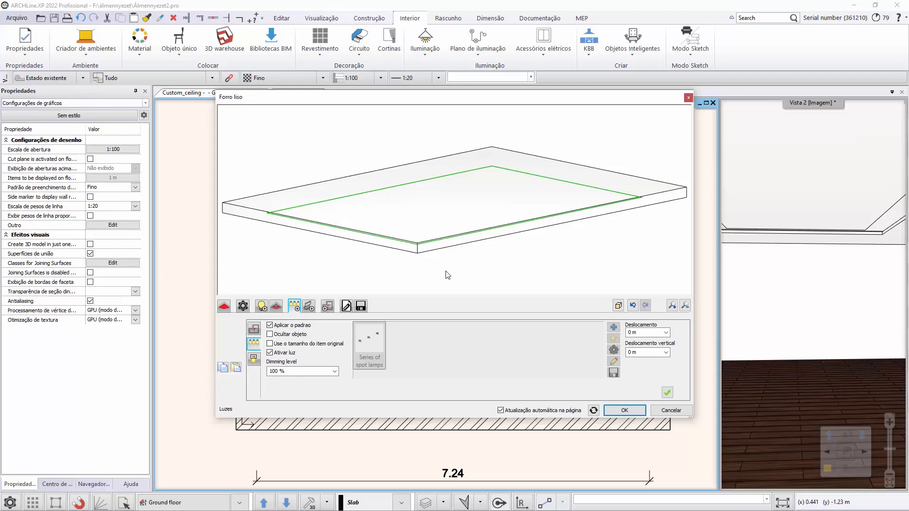
middle_click_drag(445, 270, 426, 253)
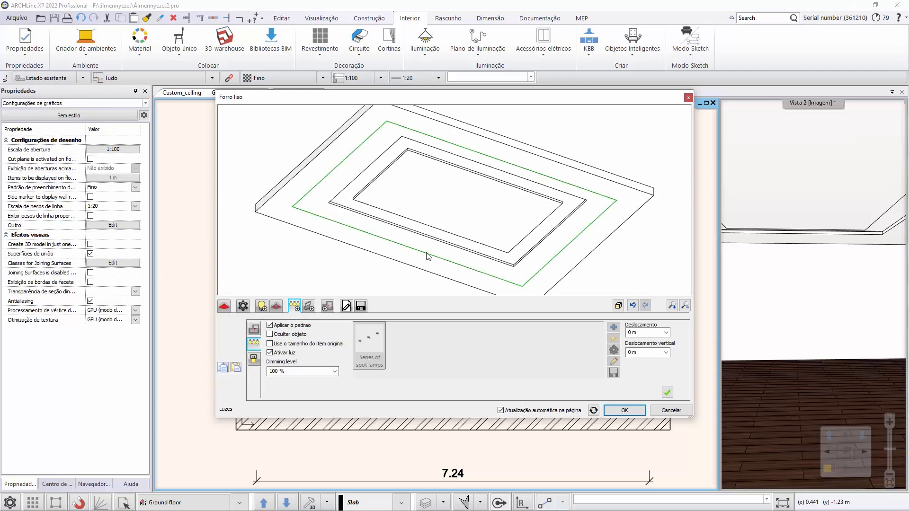
left_click(254, 330)
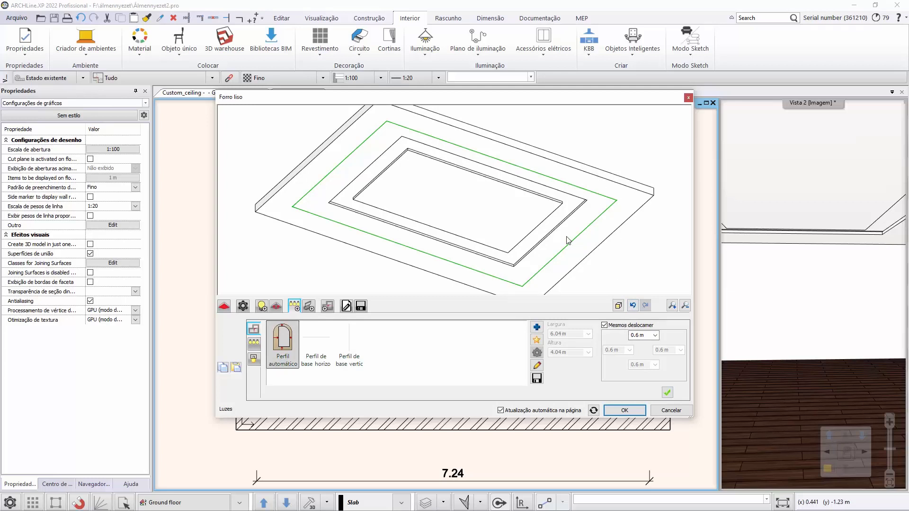
left_click(669, 393)
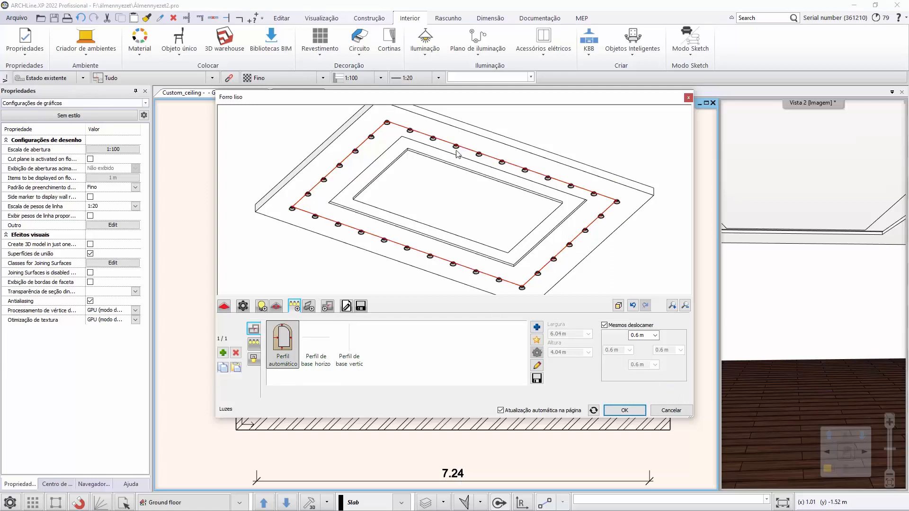
Step: Set the vertical offset of the perimeter spot lamps to 0.04 m
scroll(432, 162, "up", 3)
left_click_drag(554, 122, 481, 209)
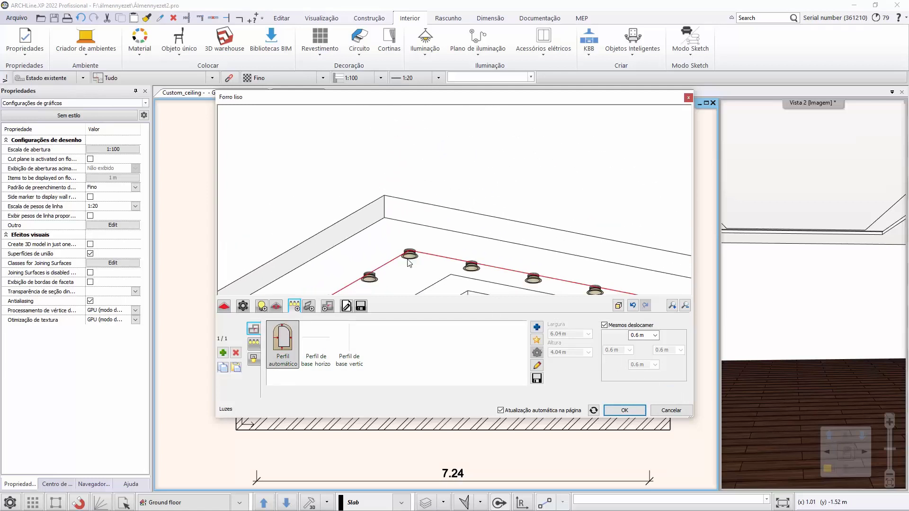
left_click(255, 343)
left_click(658, 352)
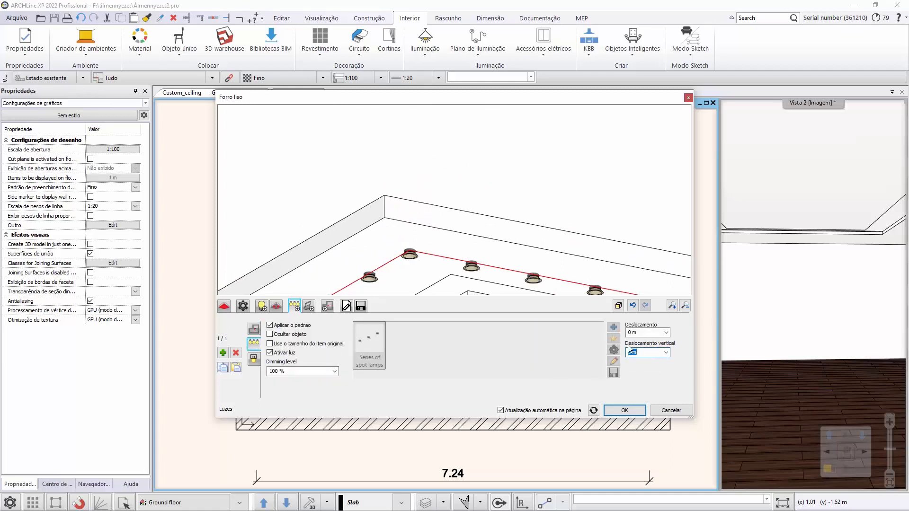
type("0,04")
key("Return")
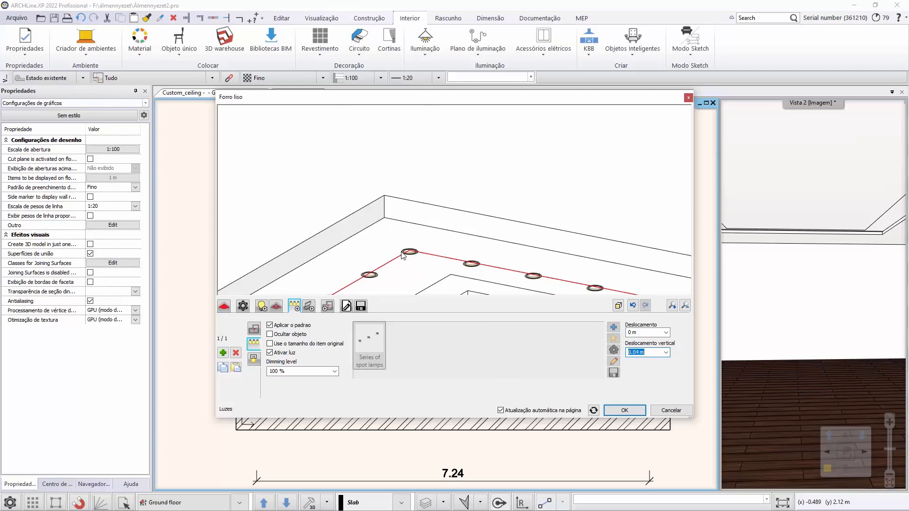
Step: Cut circular holes in the false ceiling for the perimeter lamps, with width and height of 0.1 m
left_click(253, 360)
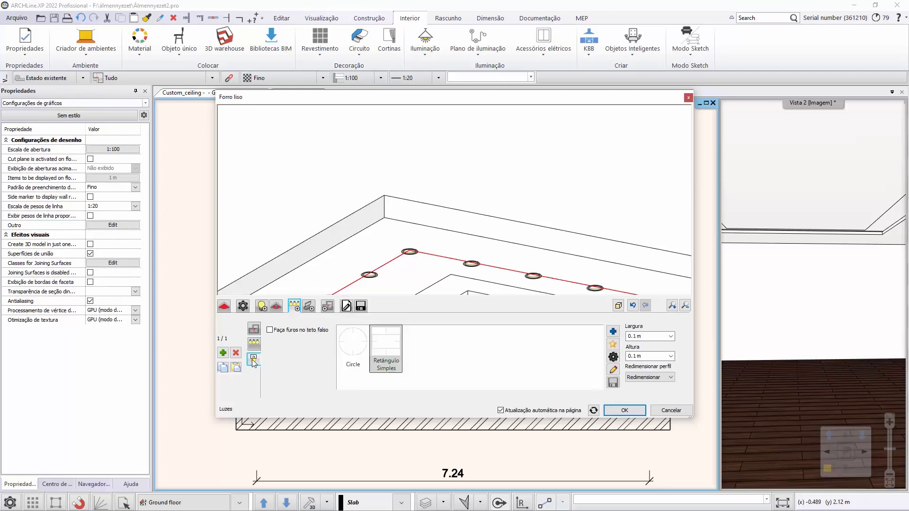
left_click(358, 342)
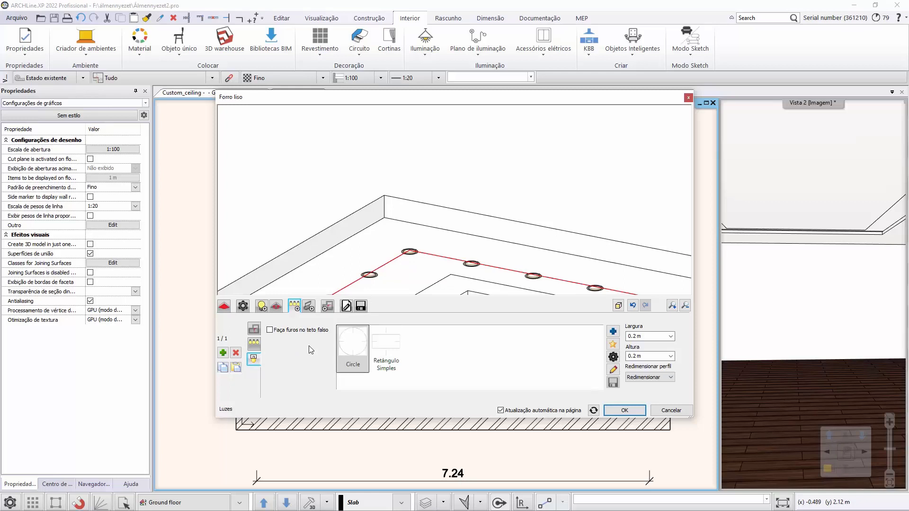
left_click(270, 329)
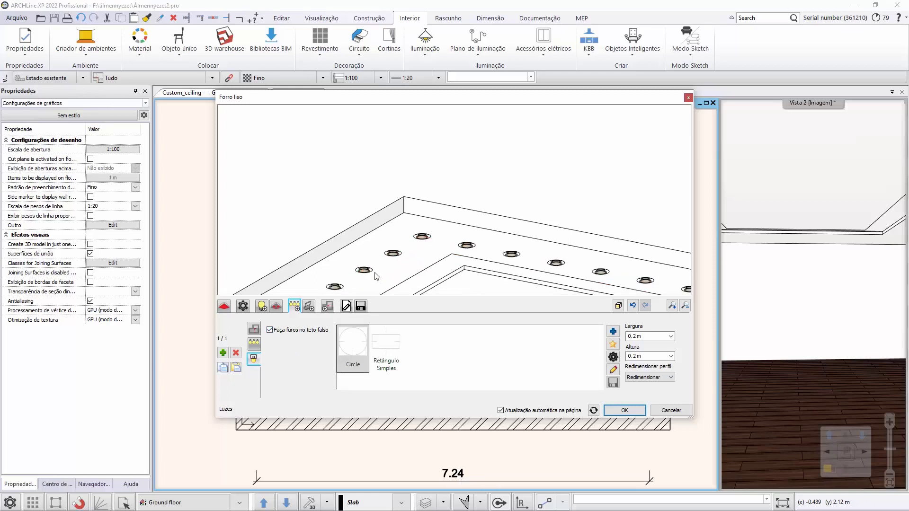
double_click(637, 338)
left_click_drag(635, 336, 633, 356)
type("1")
type("1")
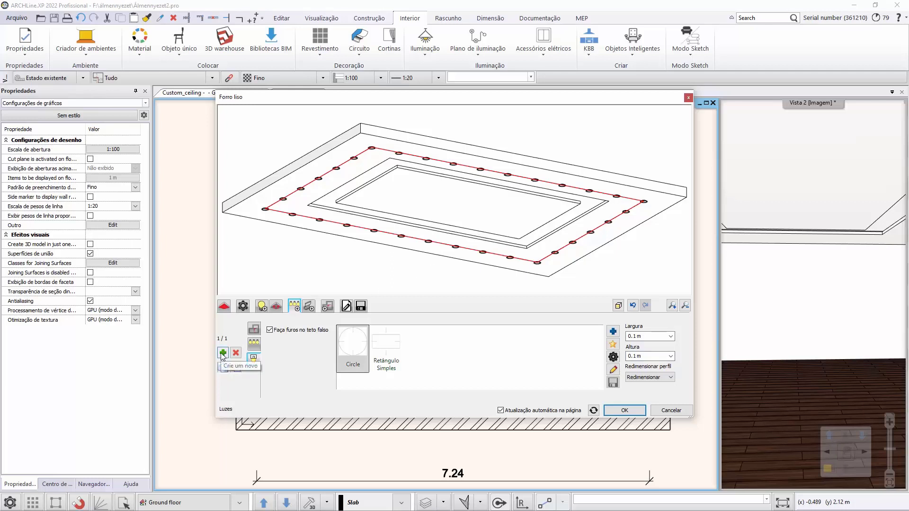
Step: Add a second spot lamp series along the horizontal base profile with an equal 2 m offset and accept the ceiling settings
left_click(256, 330)
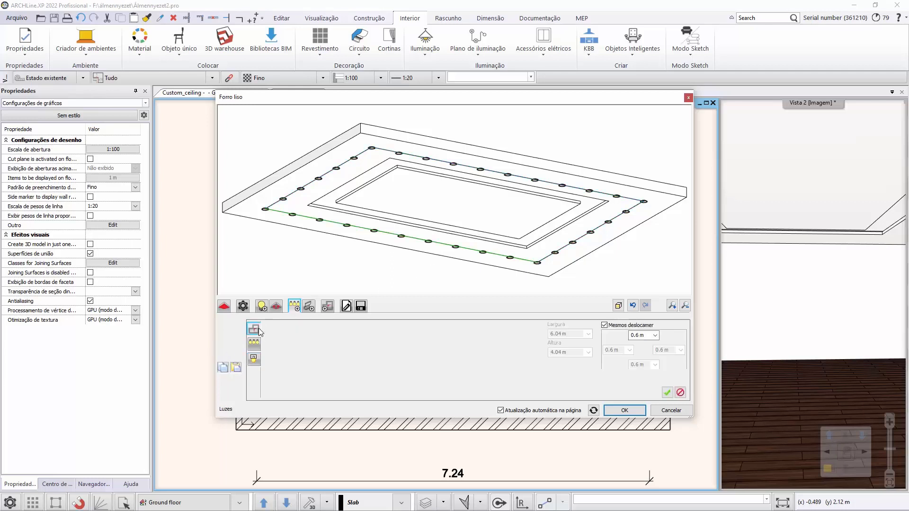
left_click(316, 343)
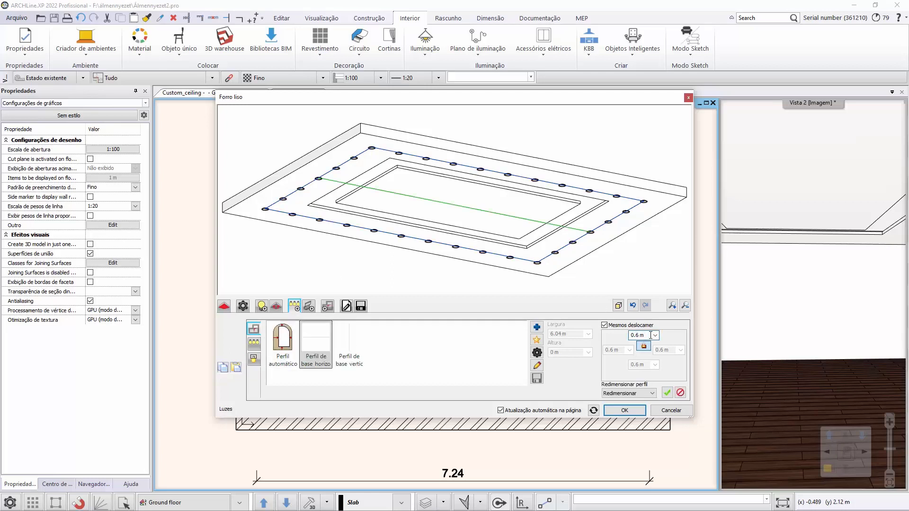
left_click_drag(650, 335, 631, 335)
type("2")
key("Return")
left_click(255, 345)
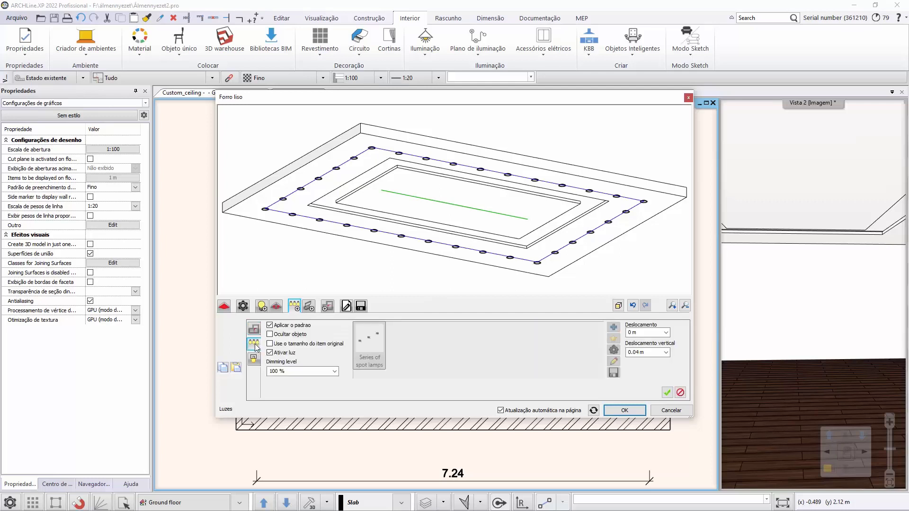
left_click(254, 330)
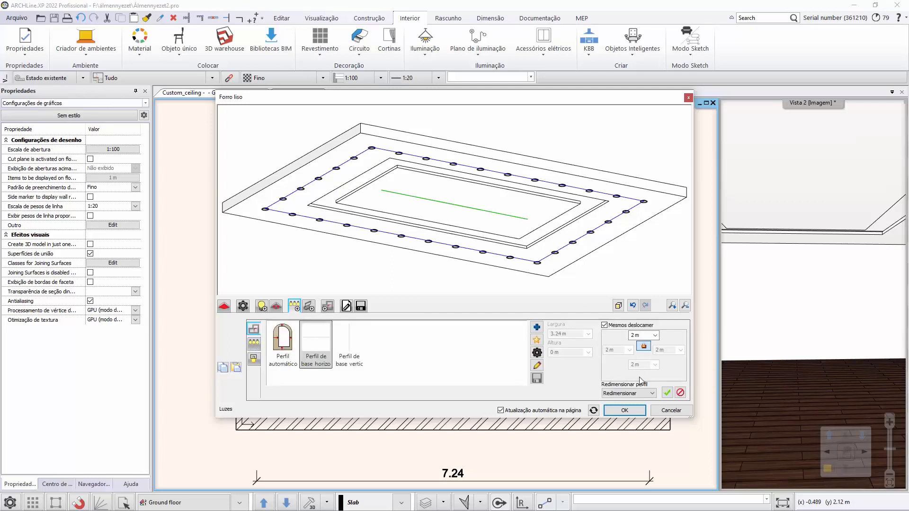
left_click(667, 392)
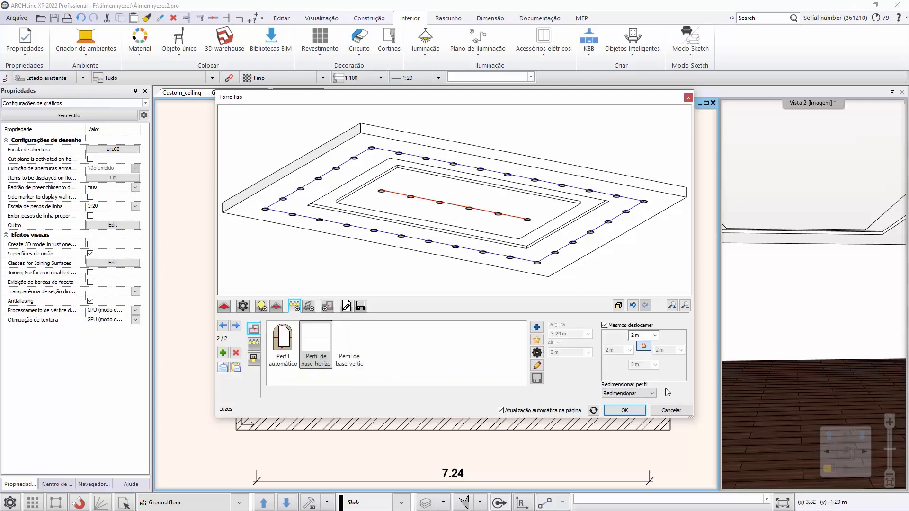
scroll(376, 204, "up", 4)
scroll(457, 191, "up", 2)
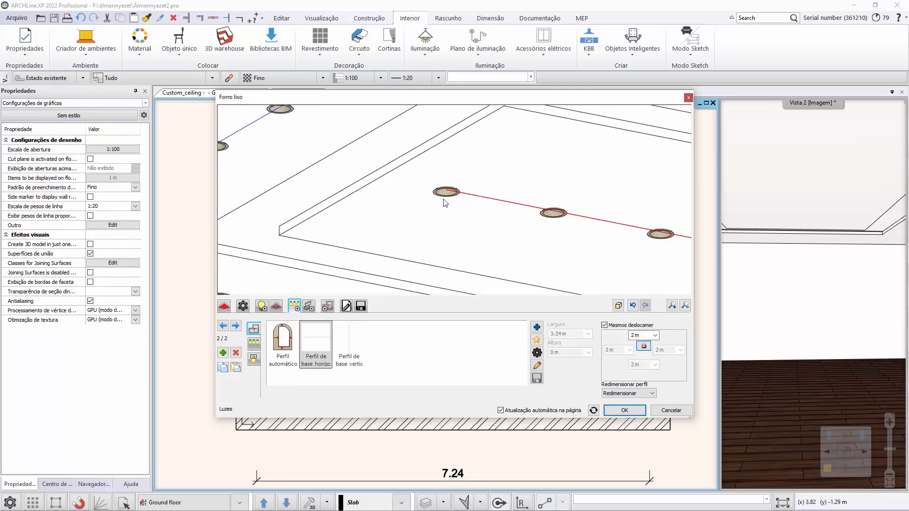
scroll(447, 201, "down", 6)
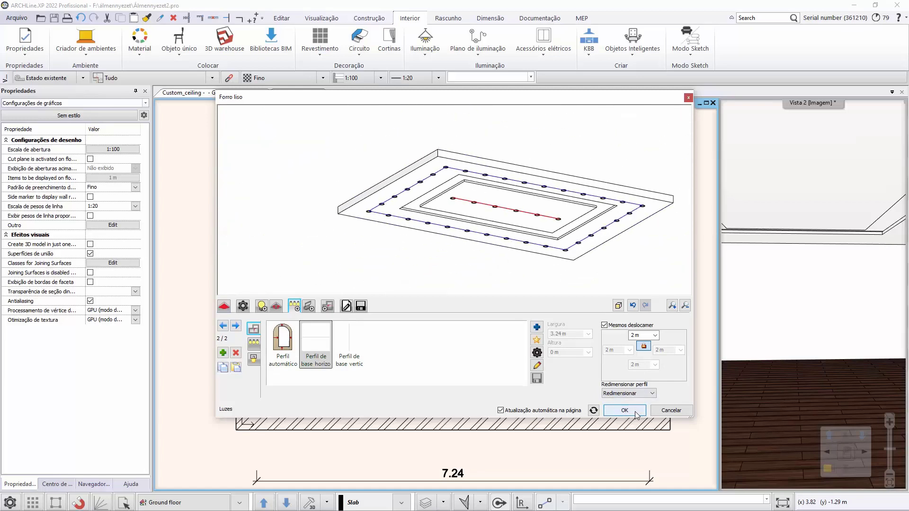
left_click(624, 410)
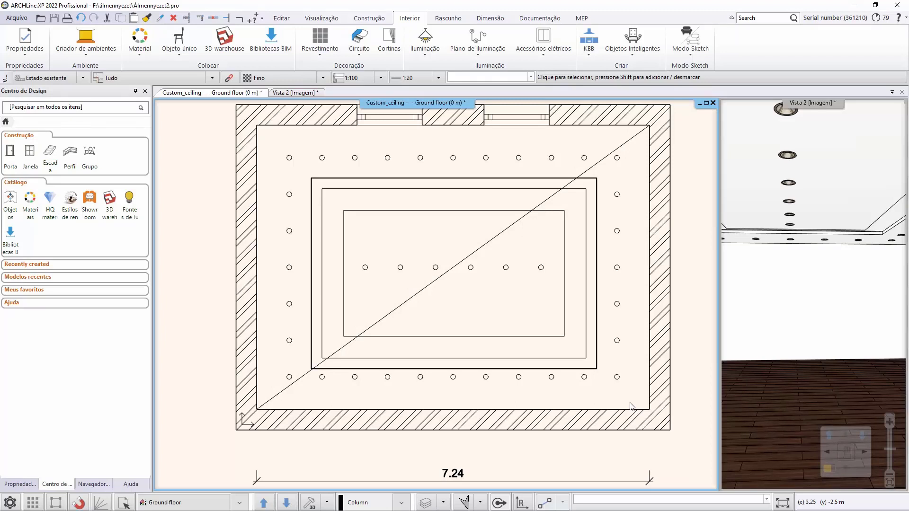
Step: Make the furniture layer 1_Berendezés visible in the layer settings and rebuild the 3D model to include the furniture
left_click(442, 503)
left_click(457, 420)
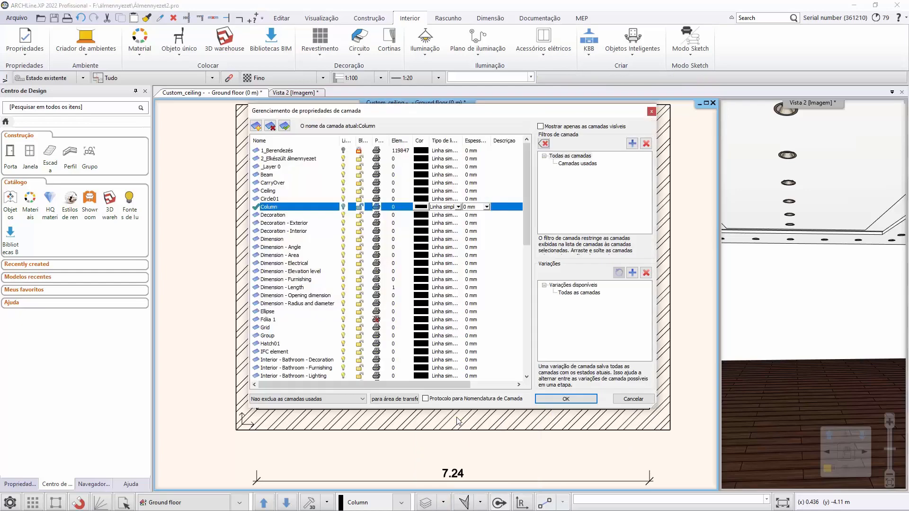
left_click(362, 152)
left_click(564, 400)
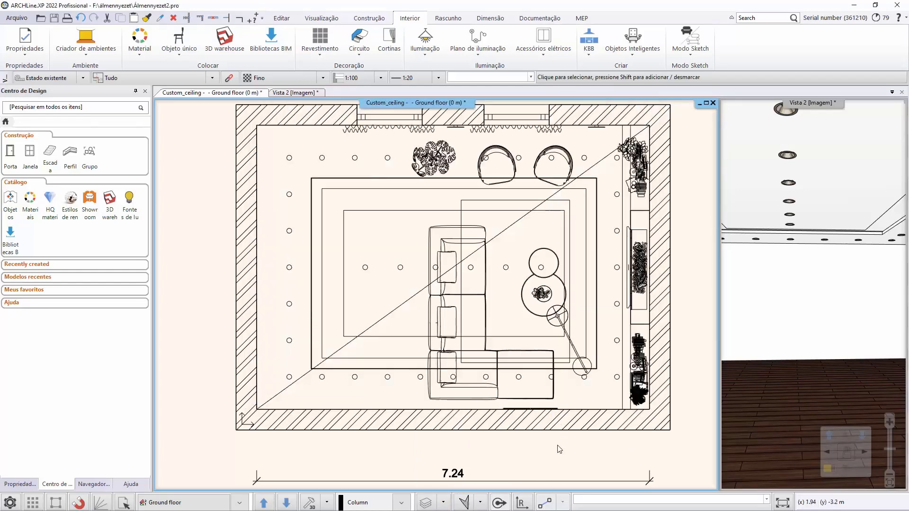
left_click(553, 460)
left_click(314, 499)
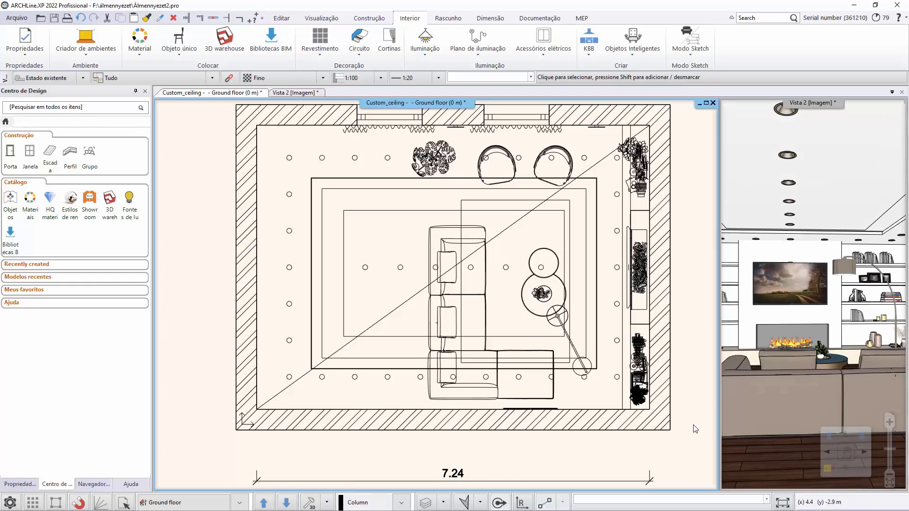
Step: Move the false ceiling's edge along the window wall 0.2 m inward, clear of the curtains
left_click(503, 233)
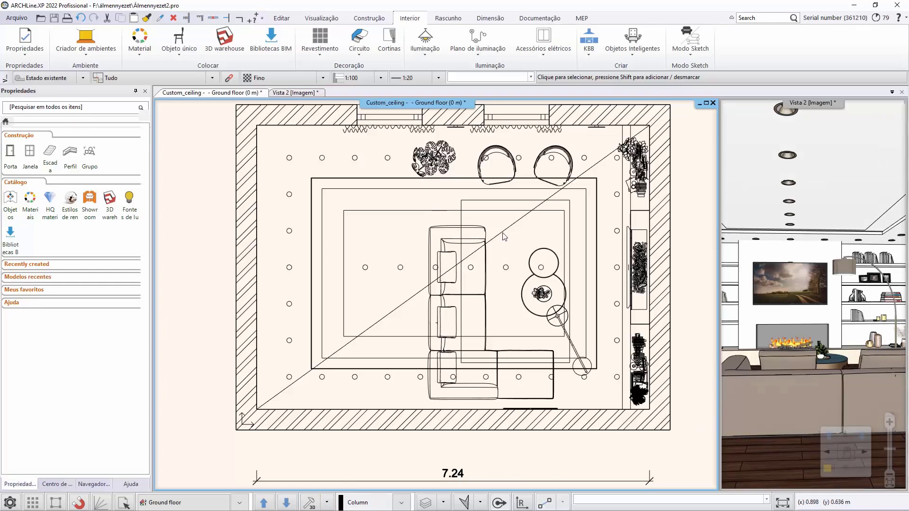
right_click(366, 126)
left_click(381, 131)
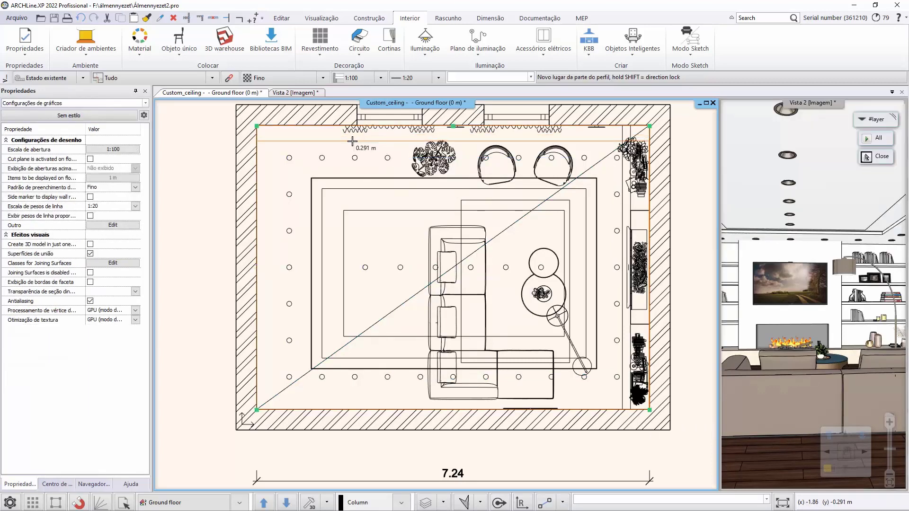
type("0.2")
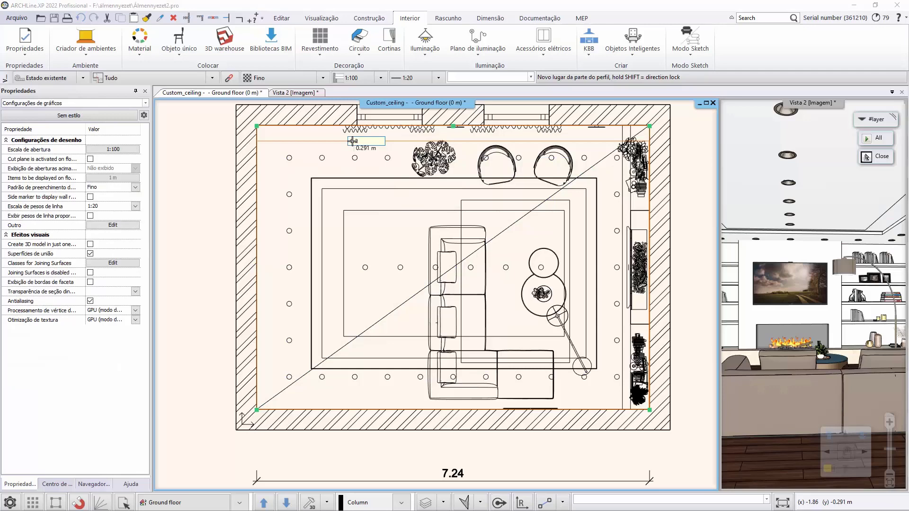
key("Return")
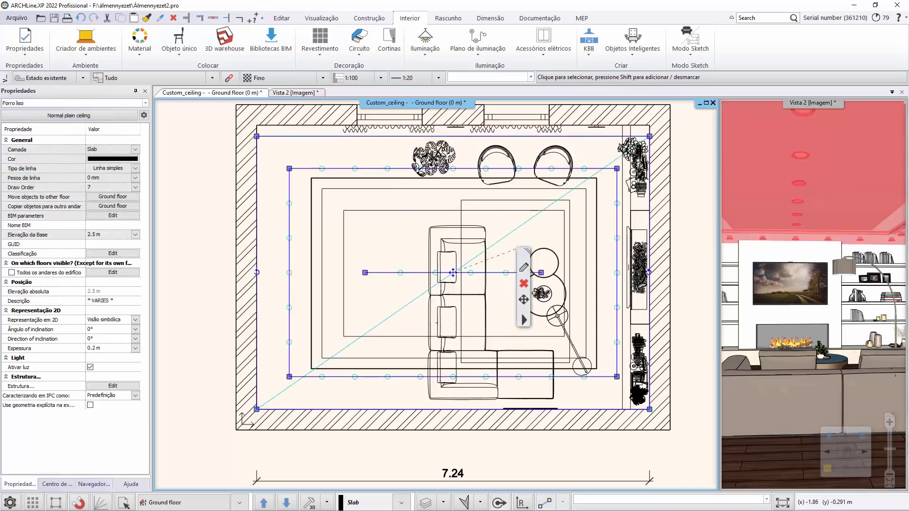
left_click(384, 210)
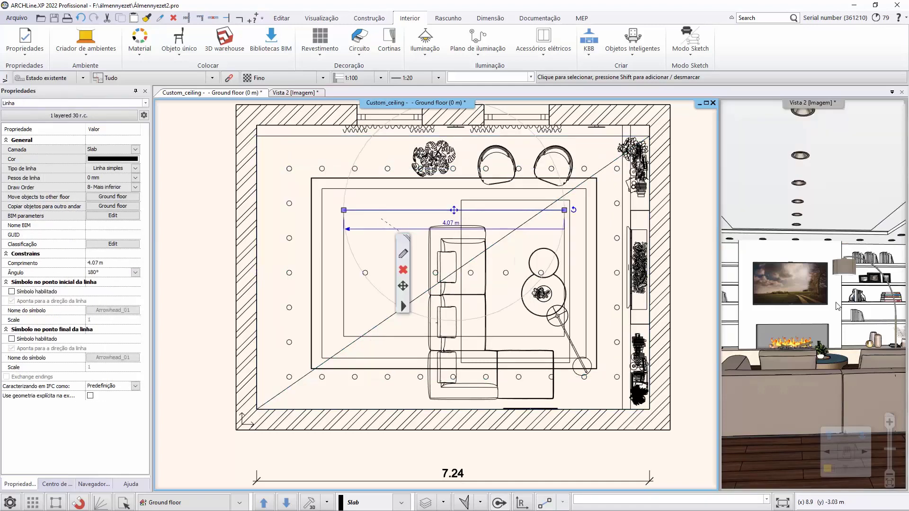